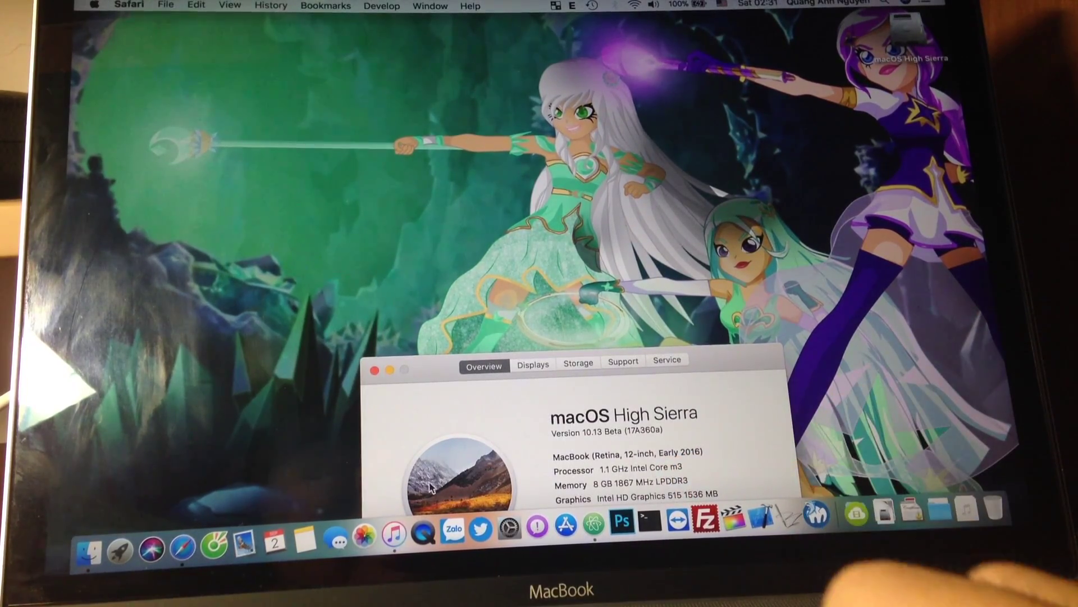
- Close the About This Mac window after confirming 10.13 Beta (17A360a)
{"action": "left_click", "coordinate": [375, 371]}
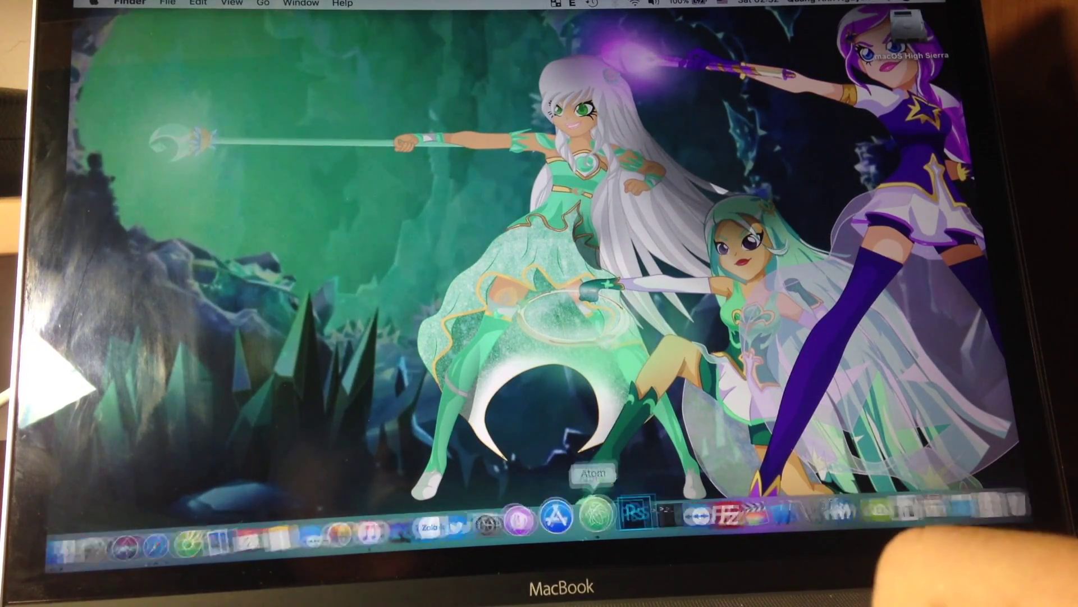
{"action": "left_click", "coordinate": [537, 523]}
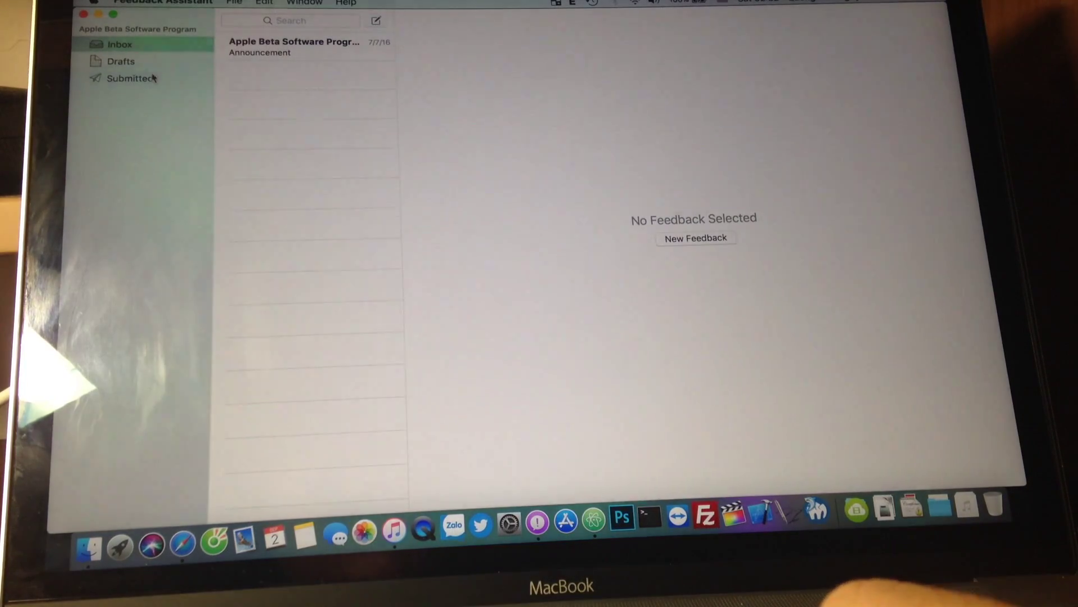
{"action": "left_click", "coordinate": [153, 77]}
{"action": "left_click", "coordinate": [285, 50]}
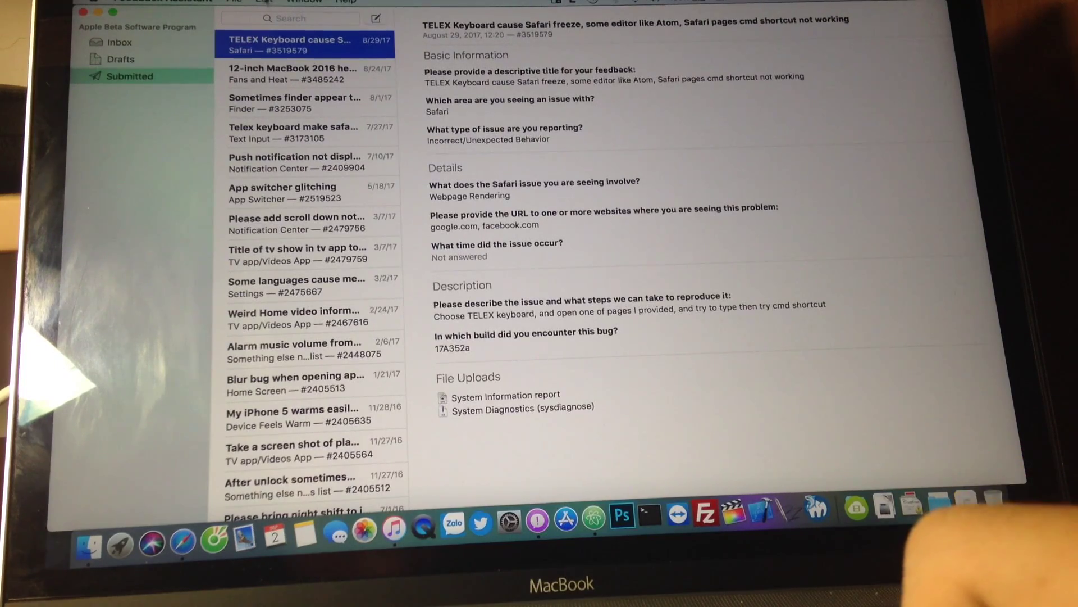
{"action": "left_click", "coordinate": [281, 131]}
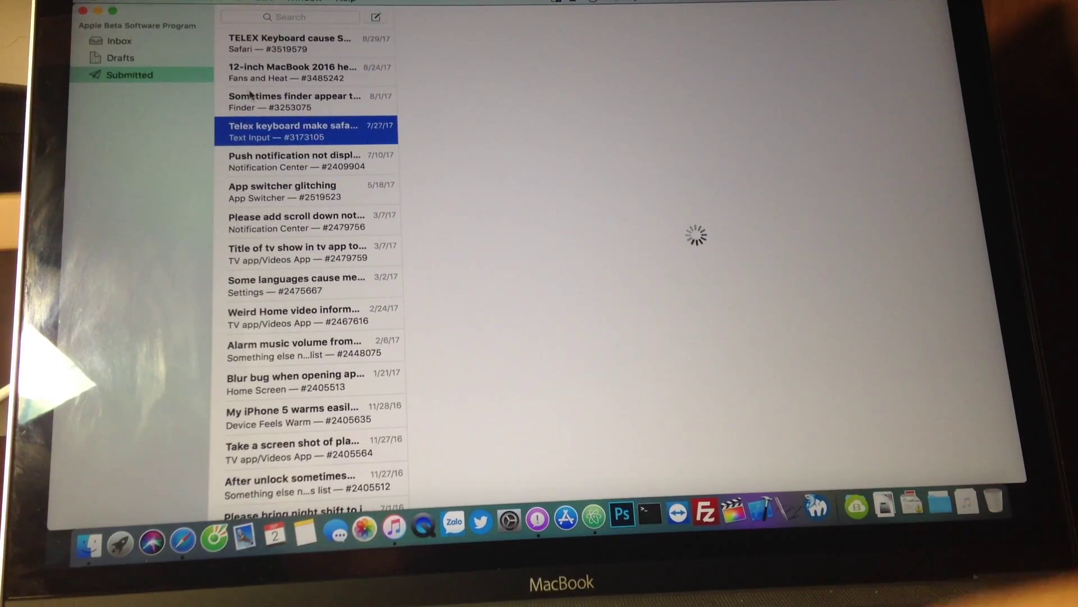
{"action": "scroll", "coordinate": [304, 252], "scroll_direction": "down", "scroll_amount": 10}
{"action": "scroll", "coordinate": [289, 96], "scroll_direction": "up", "scroll_amount": 10}
{"action": "left_click", "coordinate": [126, 40]}
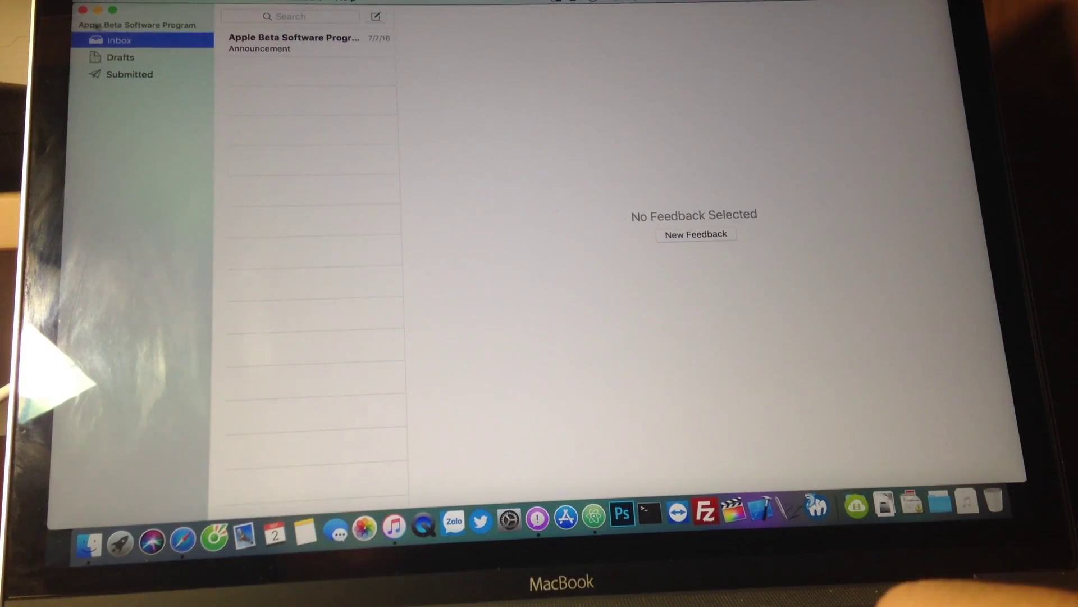
{"action": "left_click", "coordinate": [83, 10]}
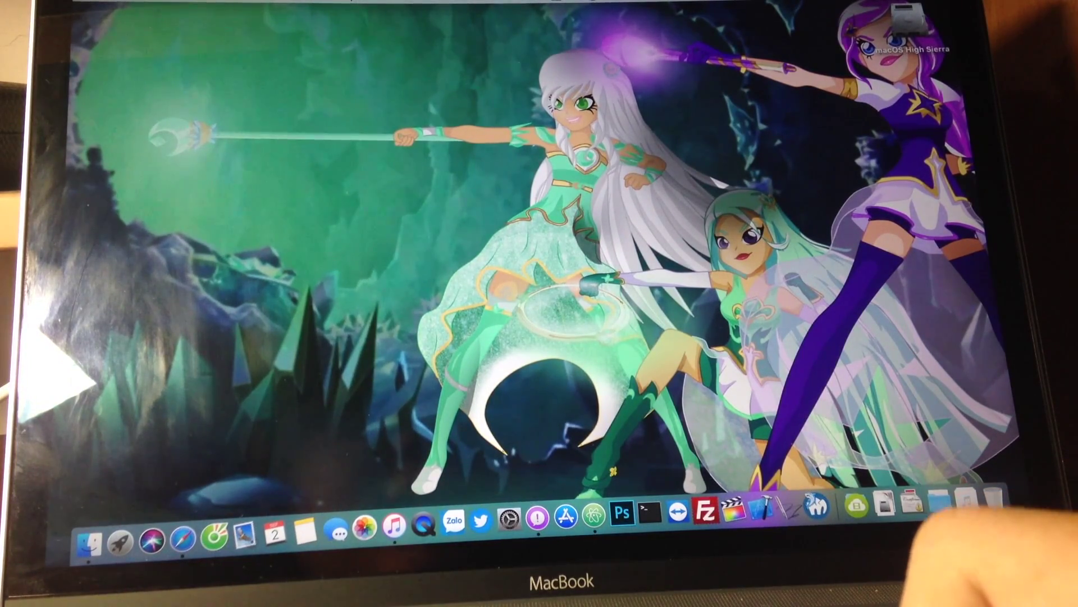
{"action": "left_click_drag", "start_coordinate": [906, 20], "coordinate": [868, 9]}
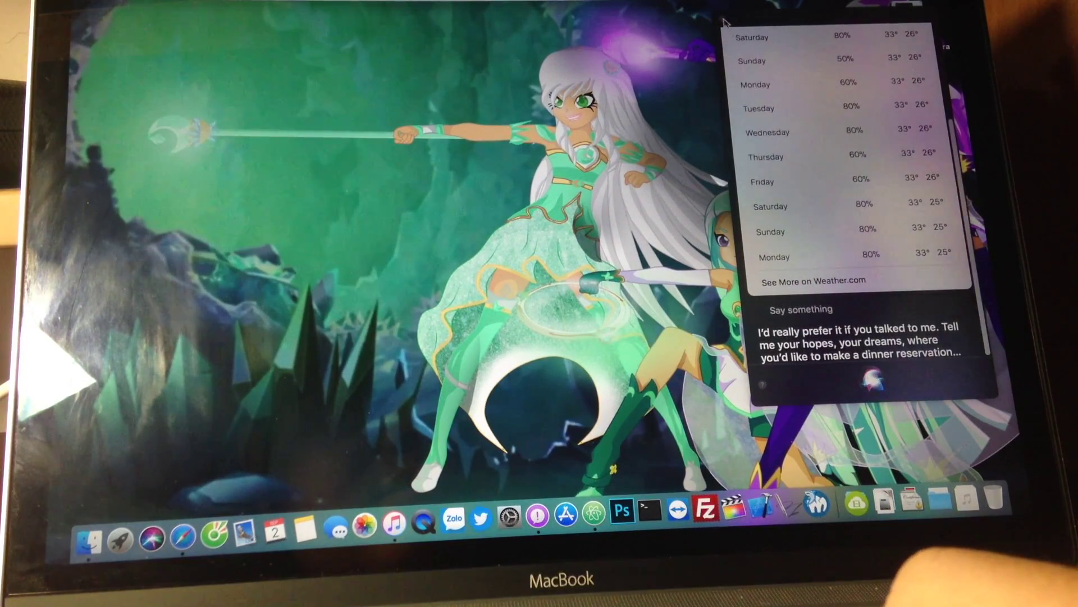
{"action": "left_click", "coordinate": [821, 357]}
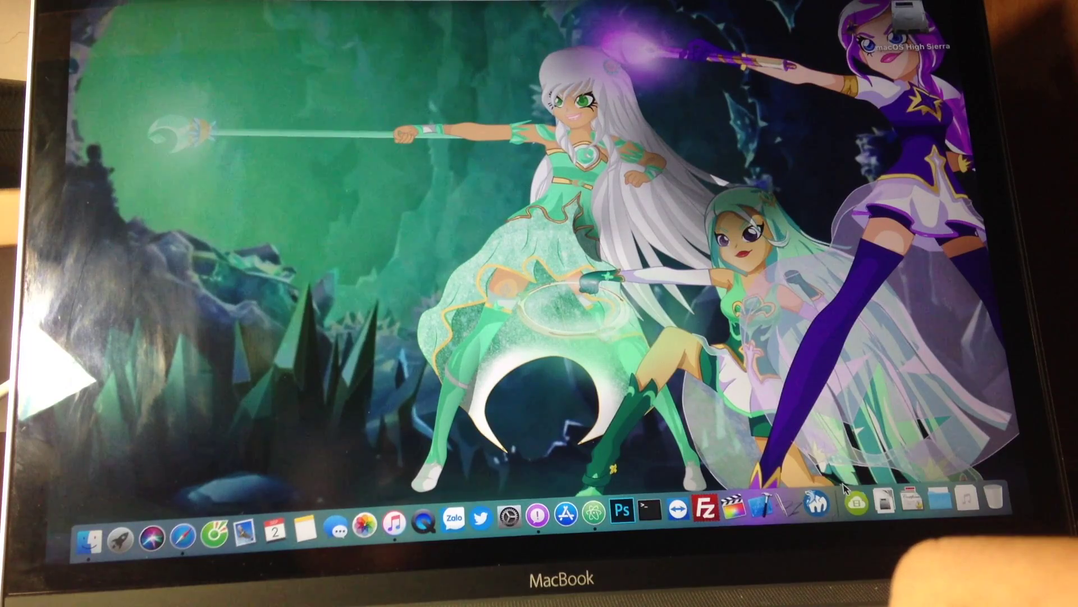
- Launch iTunes from the Dock to its Albums library
{"action": "left_click", "coordinate": [857, 510]}
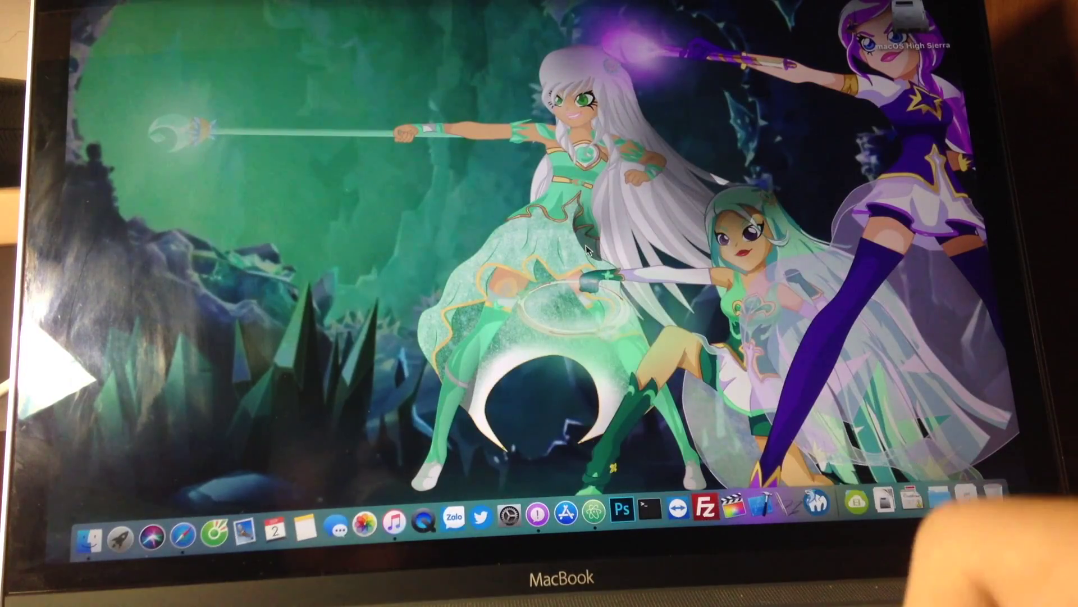
{"action": "left_click", "coordinate": [396, 533]}
{"action": "scroll", "coordinate": [495, 266], "scroll_direction": "down", "scroll_amount": 3}
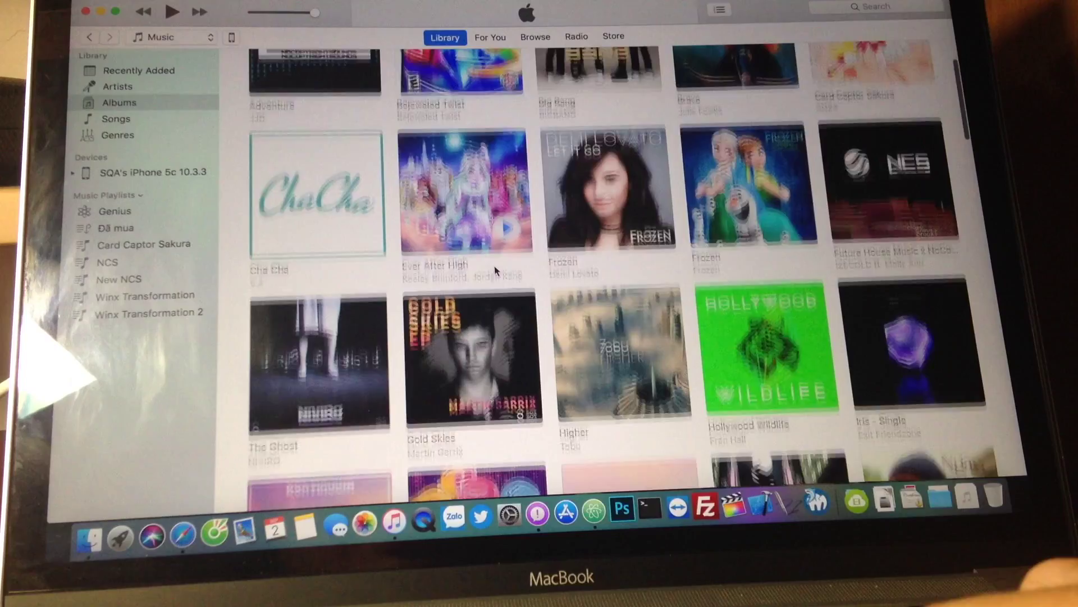
{"action": "scroll", "coordinate": [495, 265], "scroll_direction": "down", "scroll_amount": 3}
- Toggle the LoliRock album's track list repeatedly to show the lag, then minimize iTunes
{"action": "left_click", "coordinate": [494, 265]}
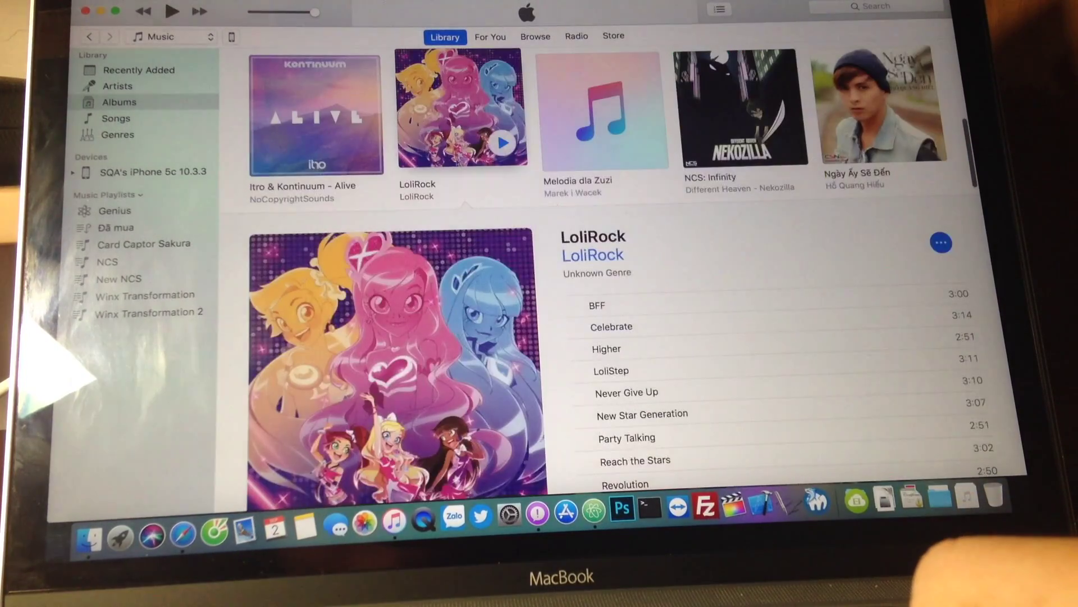
{"action": "left_click", "coordinate": [443, 112]}
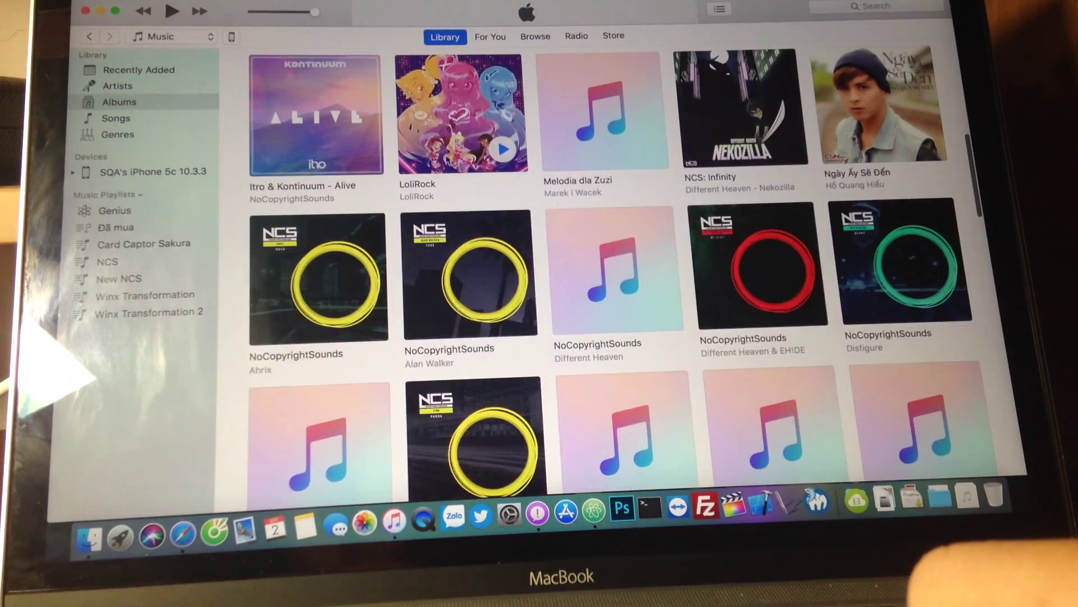
{"action": "left_click", "coordinate": [449, 135]}
{"action": "left_click", "coordinate": [449, 135]}
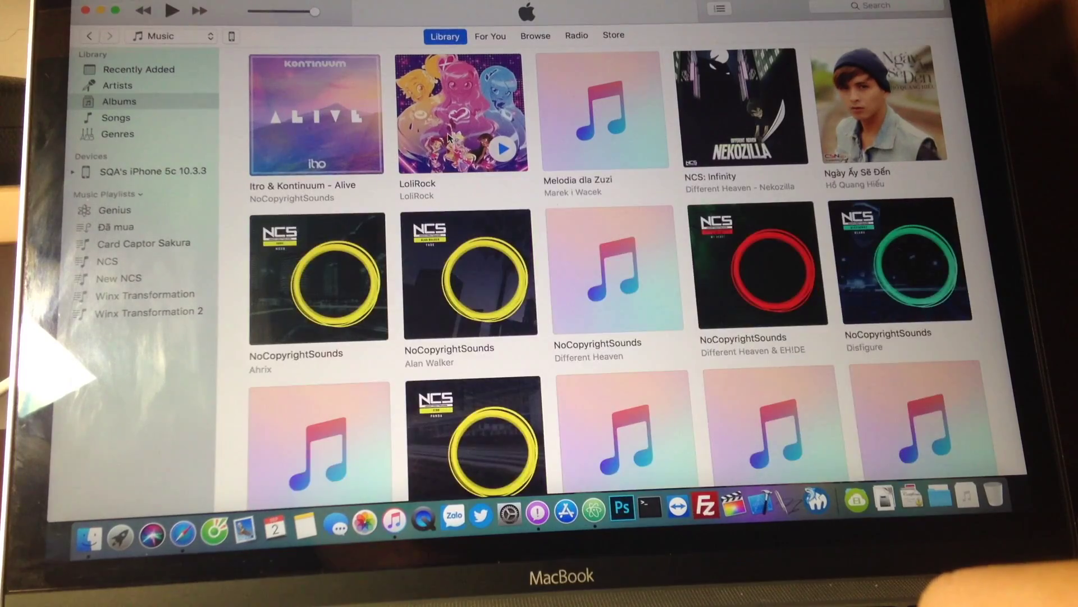
{"action": "left_click", "coordinate": [449, 135]}
{"action": "left_click", "coordinate": [449, 137]}
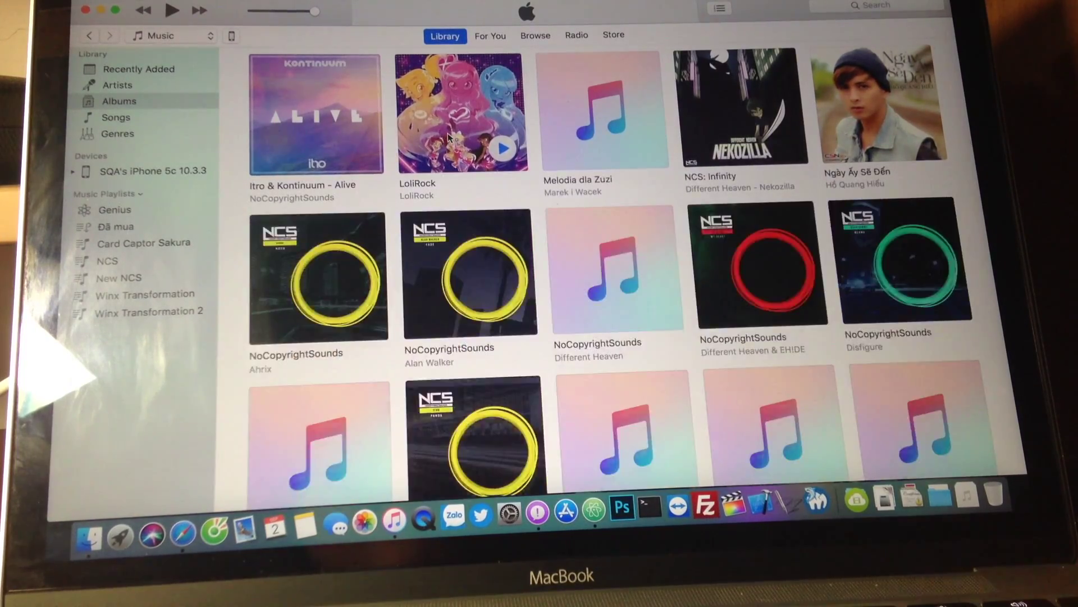
{"action": "scroll", "coordinate": [450, 137], "scroll_direction": "down", "scroll_amount": 5}
{"action": "left_click", "coordinate": [103, 9]}
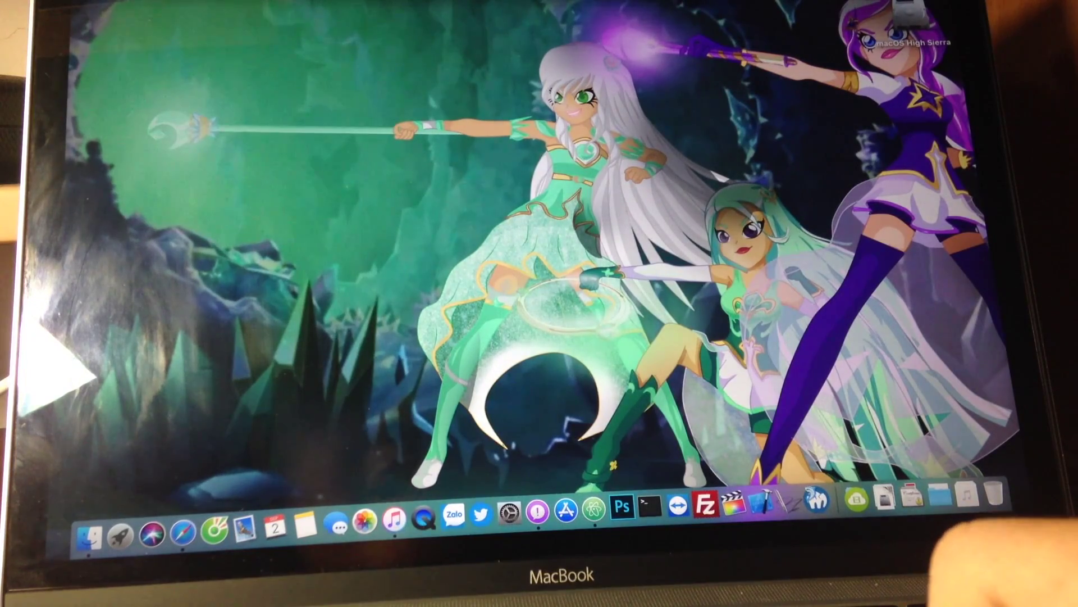
- Launch Safari and open a new tab headed for youtube.com
{"action": "left_click", "coordinate": [738, 0]}
{"action": "key", "text": "Escape"}
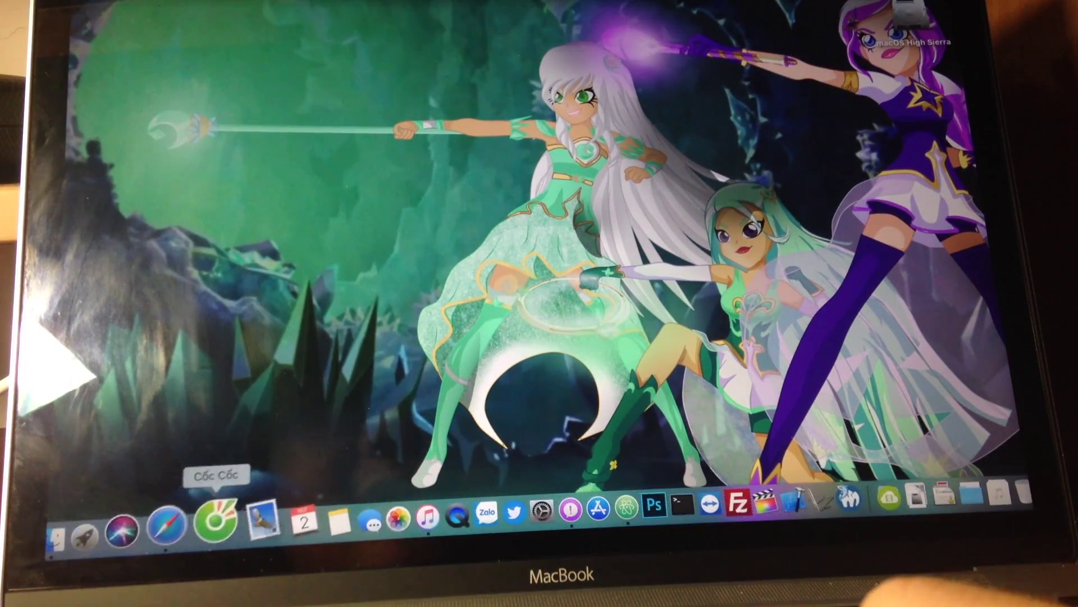
{"action": "left_click", "coordinate": [174, 544]}
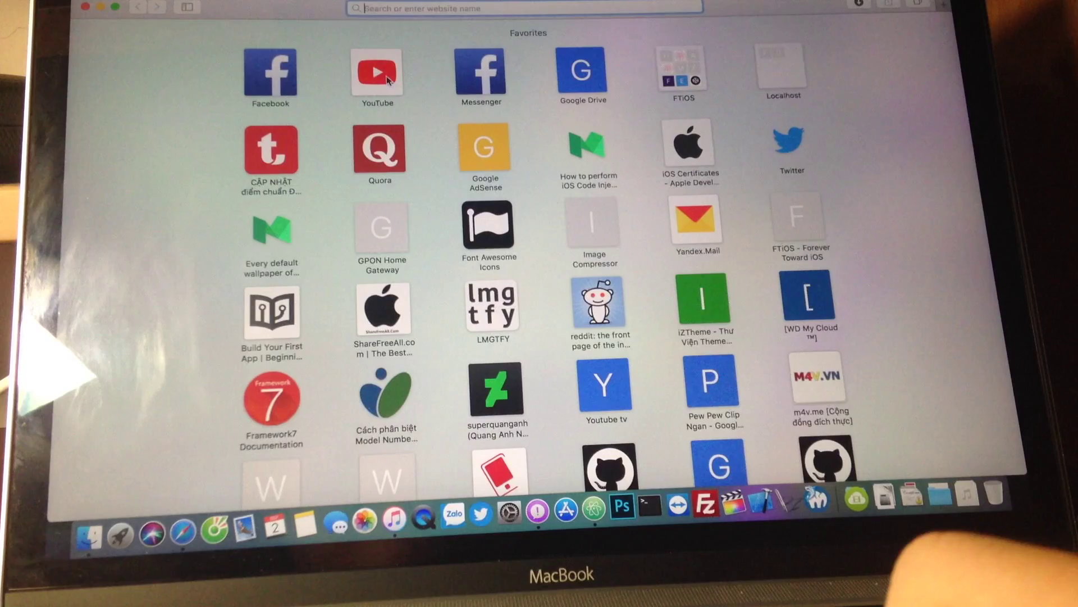
{"action": "mouse_move", "coordinate": [526, 8]}
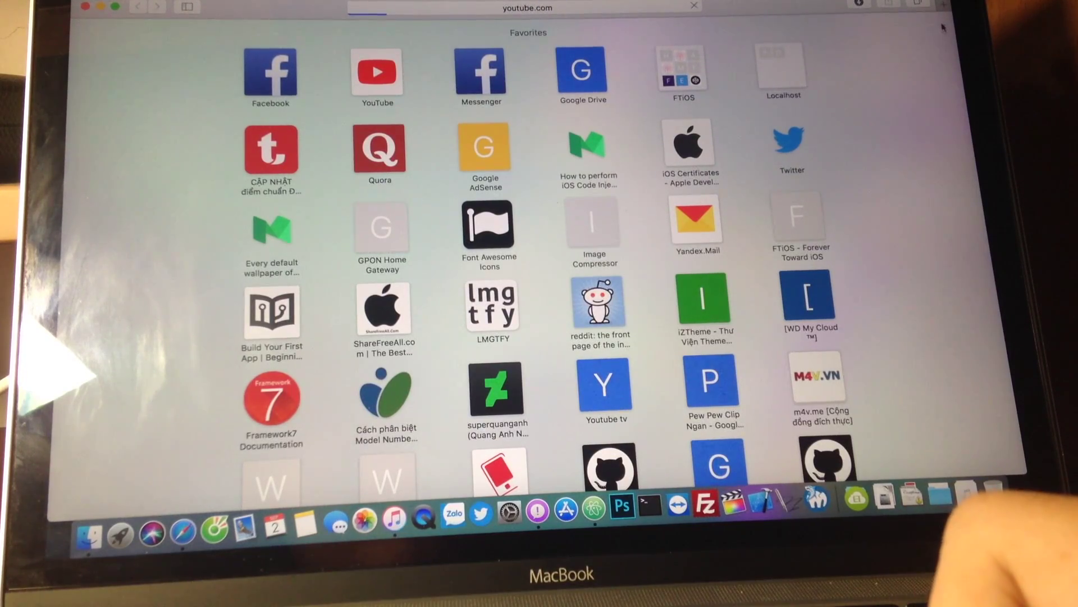
{"action": "key", "text": "super+t"}
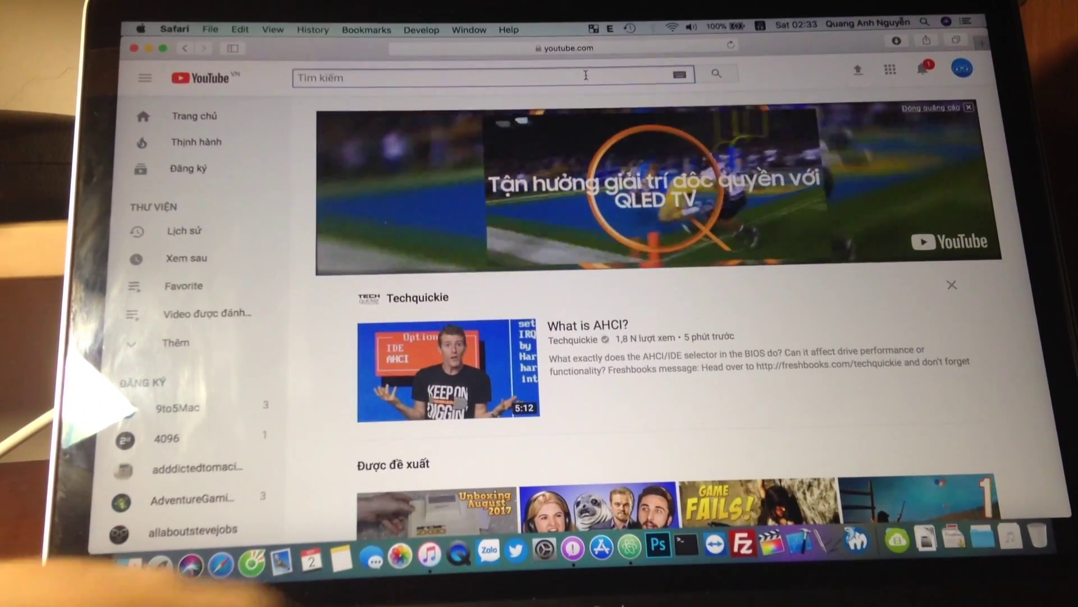
- Close Safari and launch the Atom editor from the Dock
{"action": "left_click", "coordinate": [148, 46]}
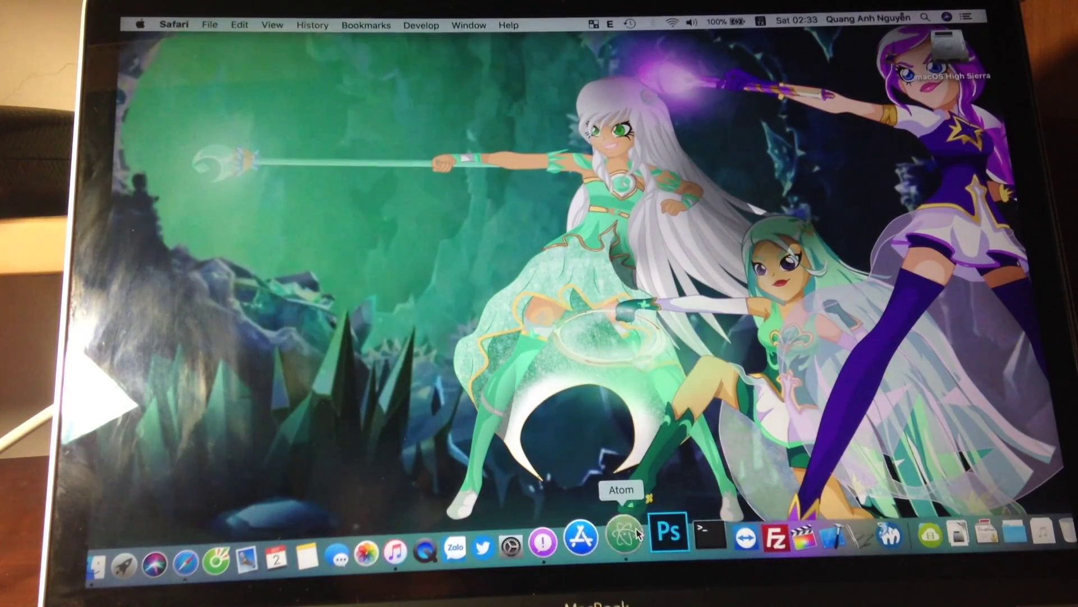
{"action": "left_click", "coordinate": [603, 540]}
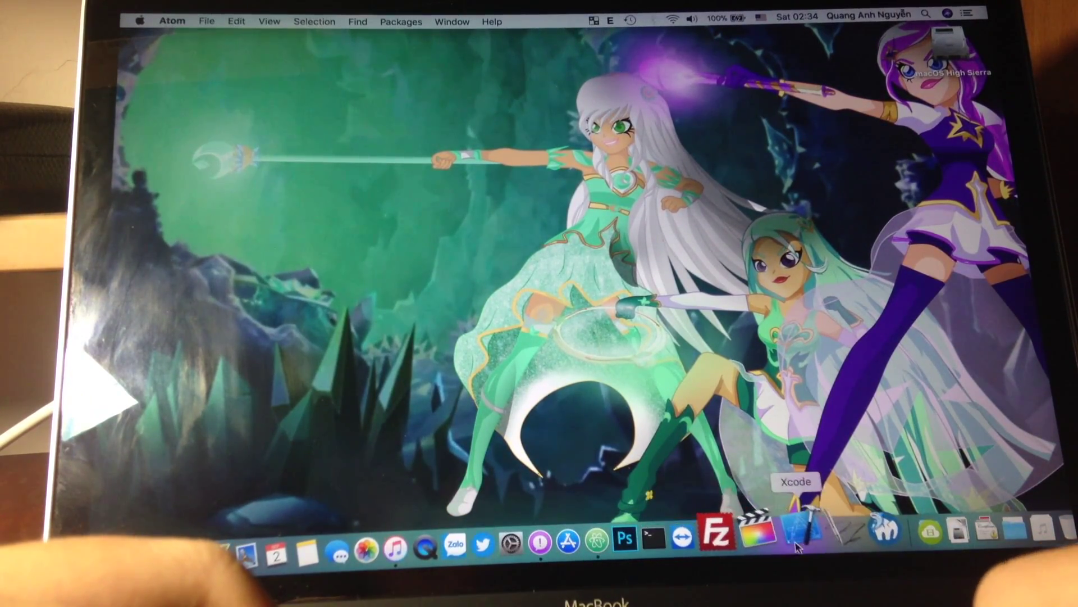
- Start a new feedback report and title it about the TELEX keyboard freezing Safari
{"action": "left_click", "coordinate": [556, 532]}
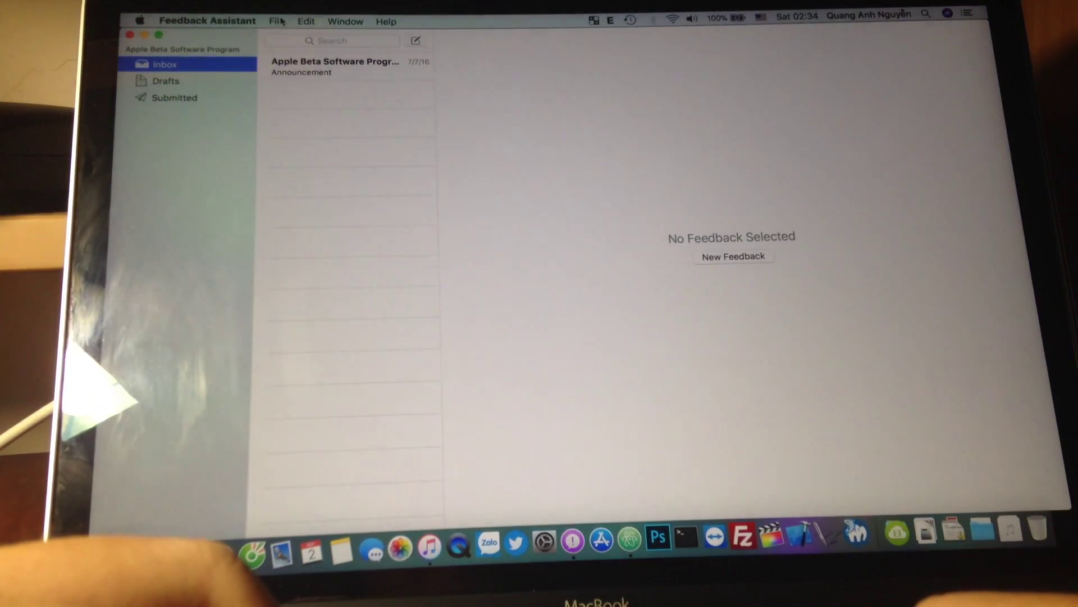
{"action": "left_click", "coordinate": [280, 21]}
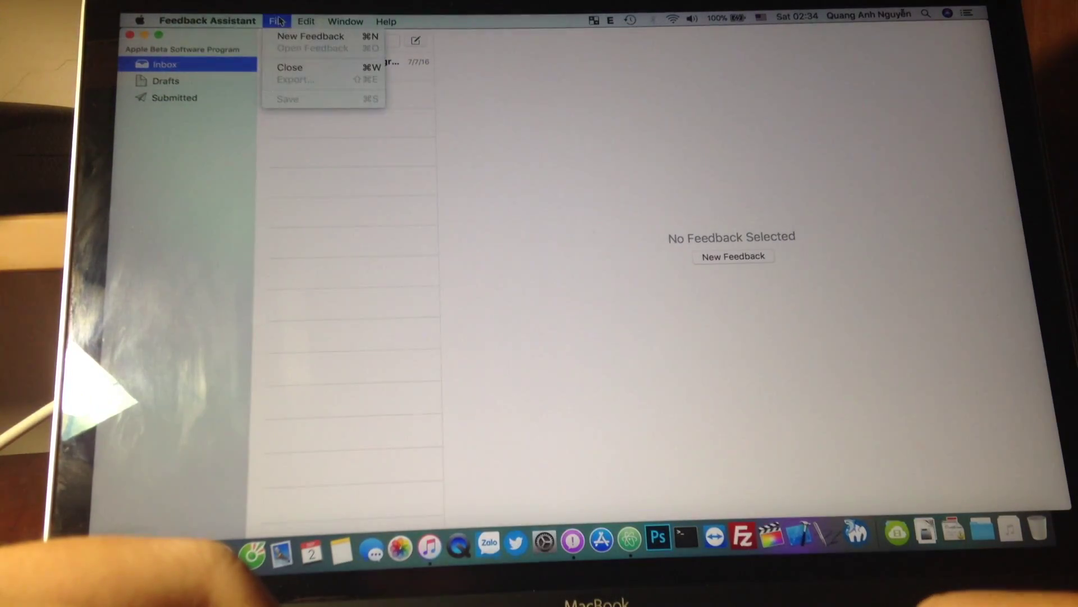
{"action": "left_click", "coordinate": [291, 37]}
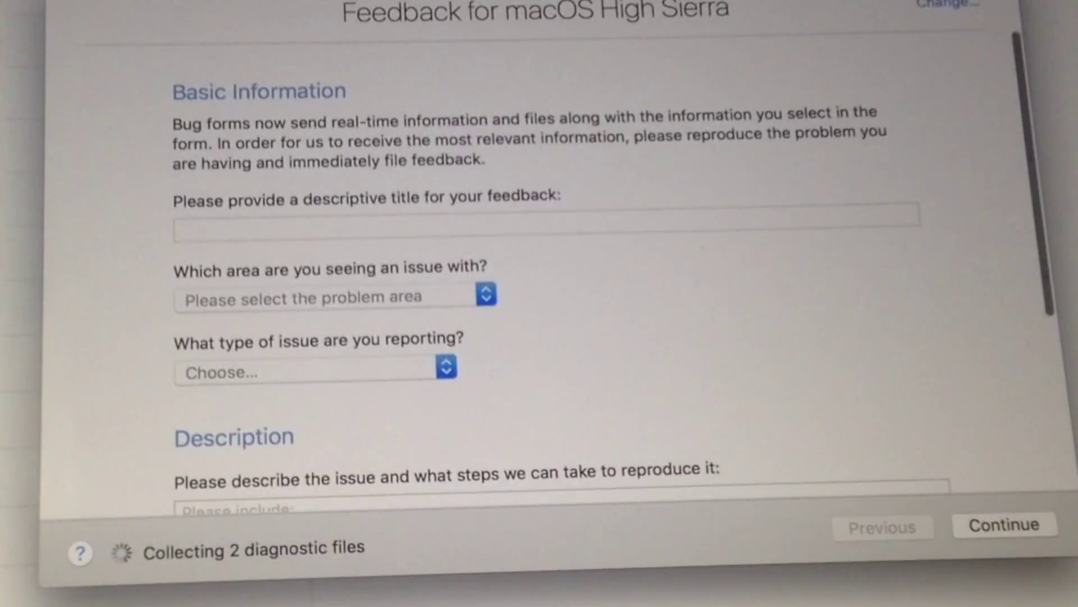
{"action": "left_click", "coordinate": [368, 216]}
{"action": "scroll", "coordinate": [369, 215], "scroll_direction": "down", "scroll_amount": 2}
{"action": "type", "text": "TELEX Key"}
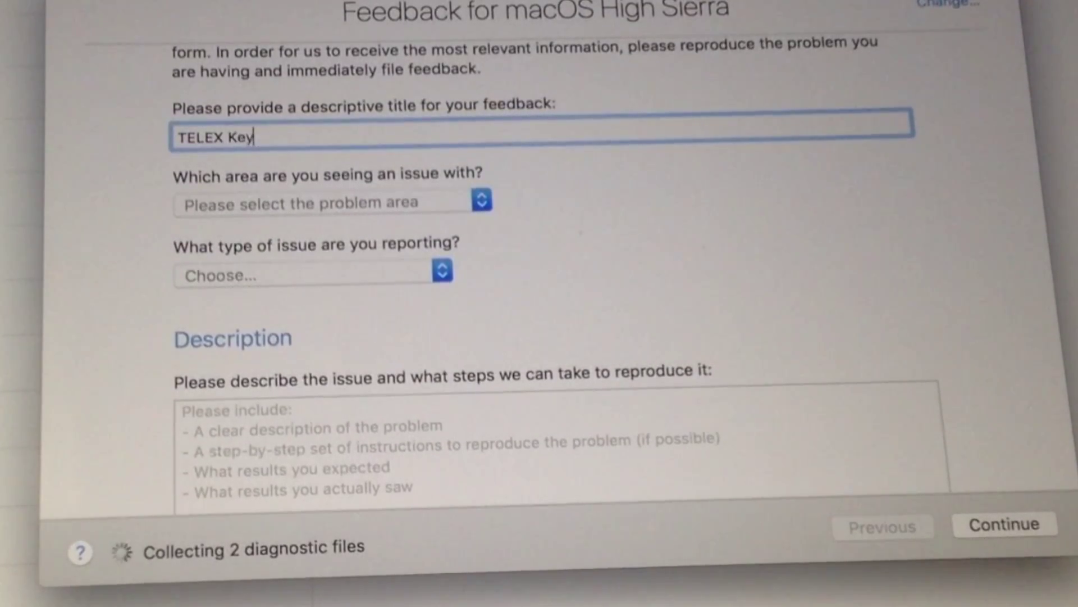
{"action": "type", "text": "board cause Sa"}
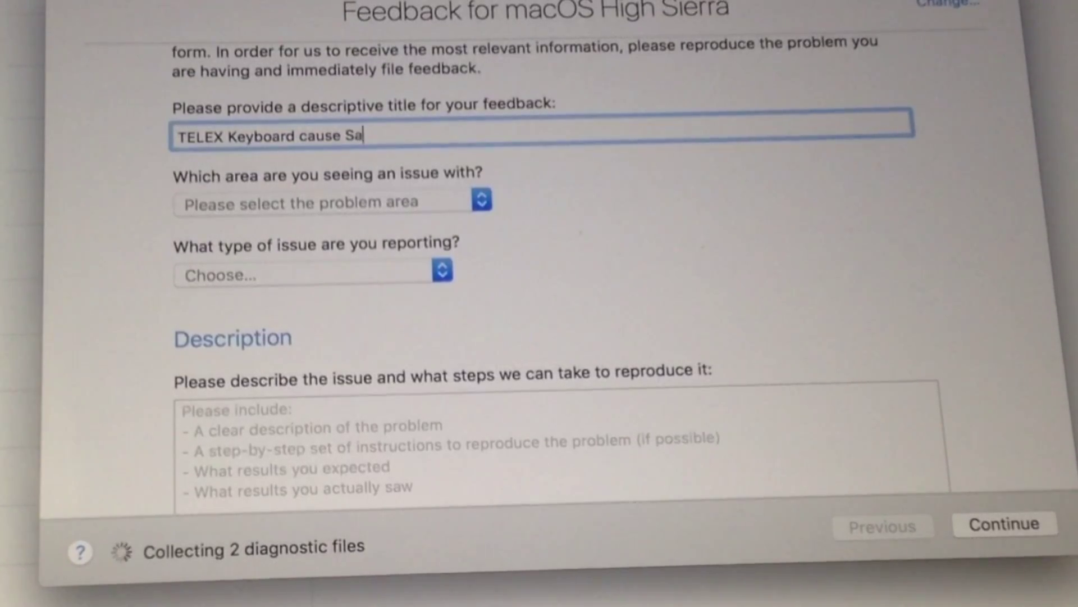
{"action": "type", "text": "f"}
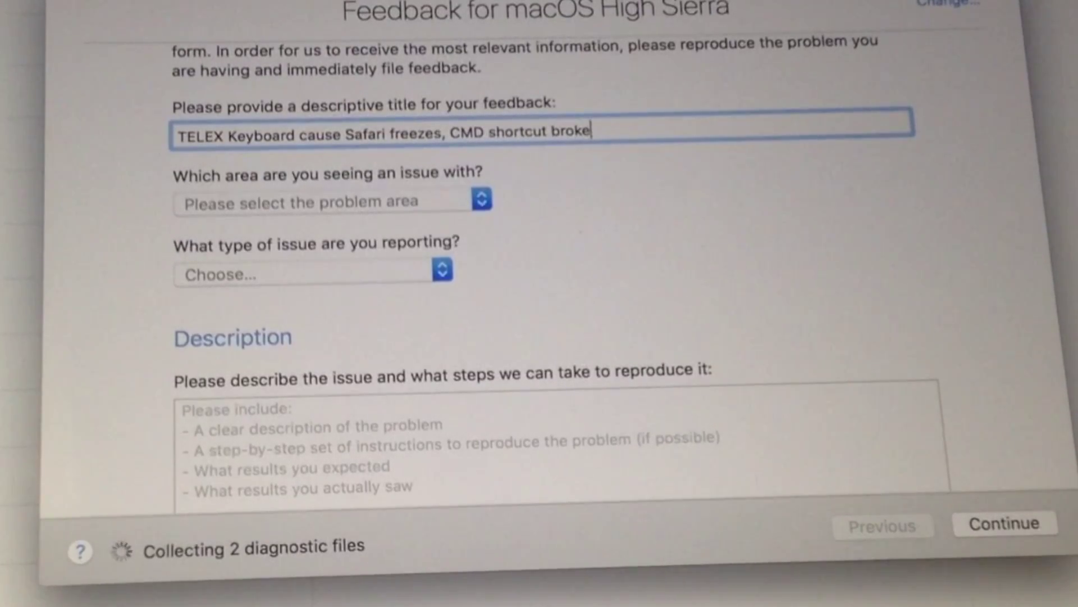
- Set area System Preferences, type Incorrect/Unexpected Behavior, and pane Keyboard
{"action": "left_click", "coordinate": [413, 206]}
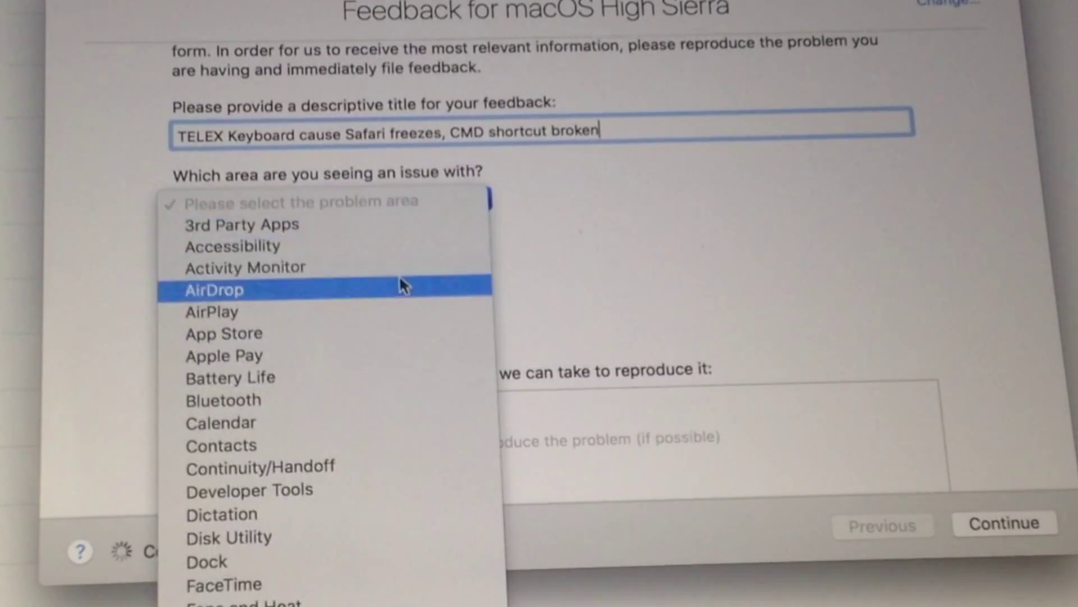
{"action": "scroll", "coordinate": [398, 278], "scroll_direction": "down", "scroll_amount": 3}
{"action": "scroll", "coordinate": [399, 276], "scroll_direction": "down", "scroll_amount": 3}
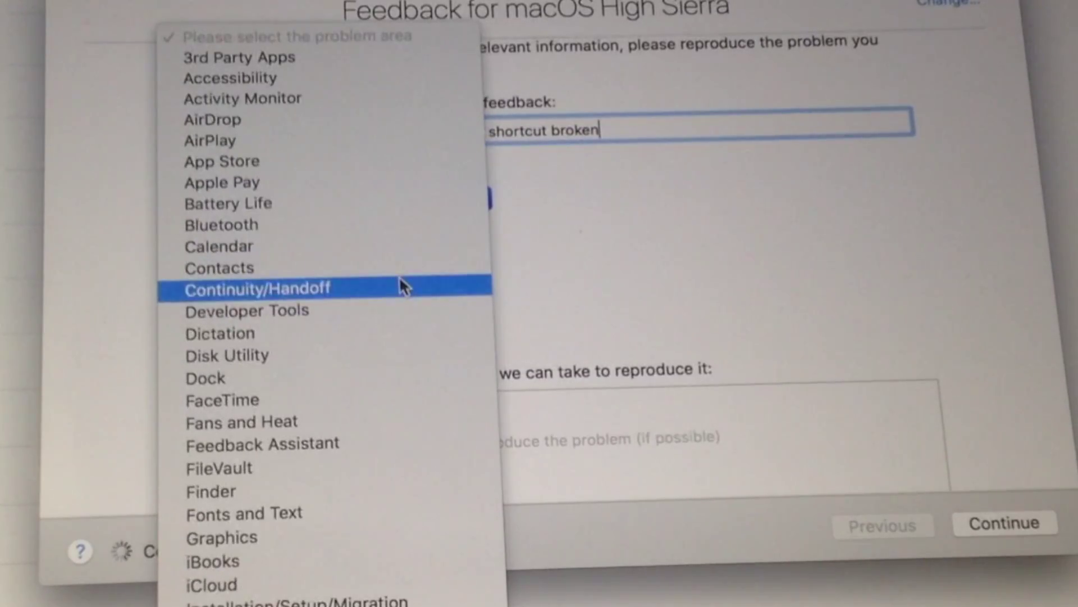
{"action": "scroll", "coordinate": [400, 275], "scroll_direction": "down", "scroll_amount": 3}
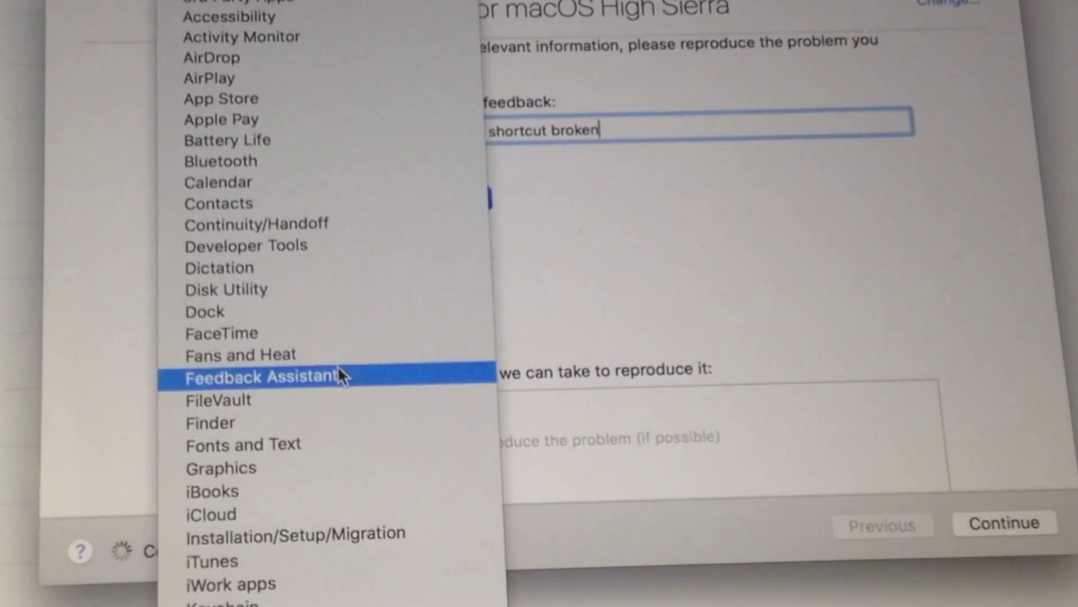
{"action": "scroll", "coordinate": [340, 431], "scroll_direction": "down", "scroll_amount": 1}
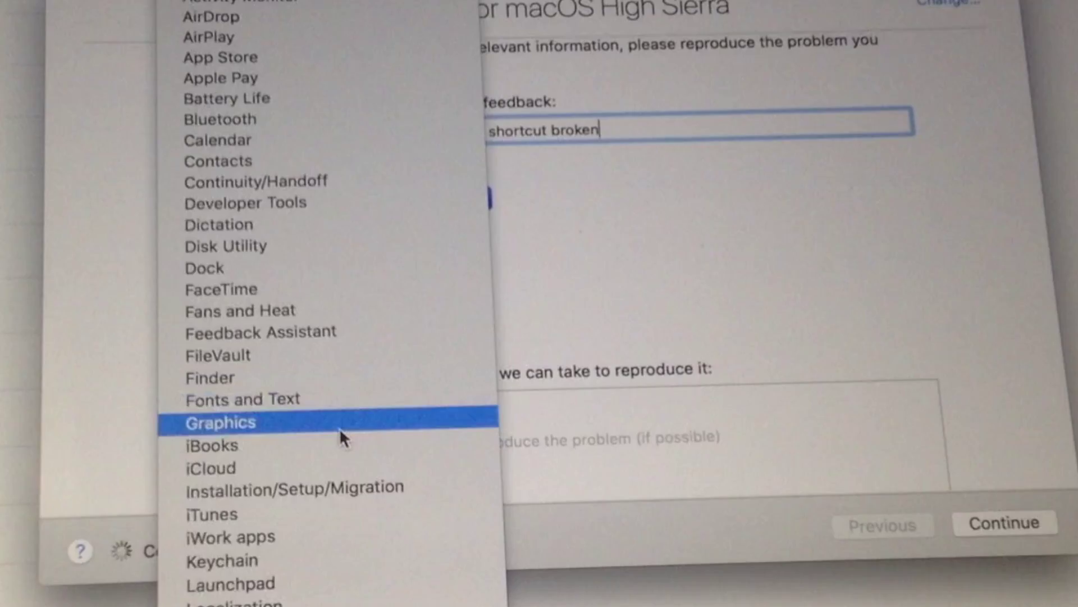
{"action": "scroll", "coordinate": [340, 432], "scroll_direction": "down", "scroll_amount": 1}
{"action": "scroll", "coordinate": [341, 432], "scroll_direction": "down", "scroll_amount": 3}
{"action": "scroll", "coordinate": [340, 427], "scroll_direction": "down", "scroll_amount": 1}
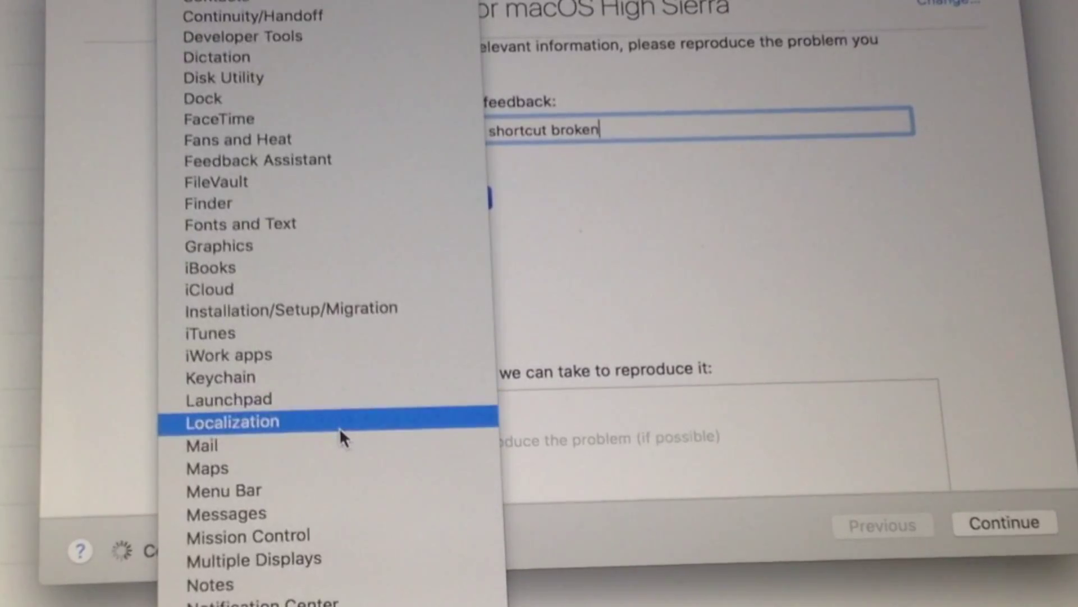
{"action": "scroll", "coordinate": [339, 427], "scroll_direction": "down", "scroll_amount": 4}
{"action": "scroll", "coordinate": [340, 427], "scroll_direction": "down", "scroll_amount": 4}
{"action": "scroll", "coordinate": [339, 427], "scroll_direction": "down", "scroll_amount": 1}
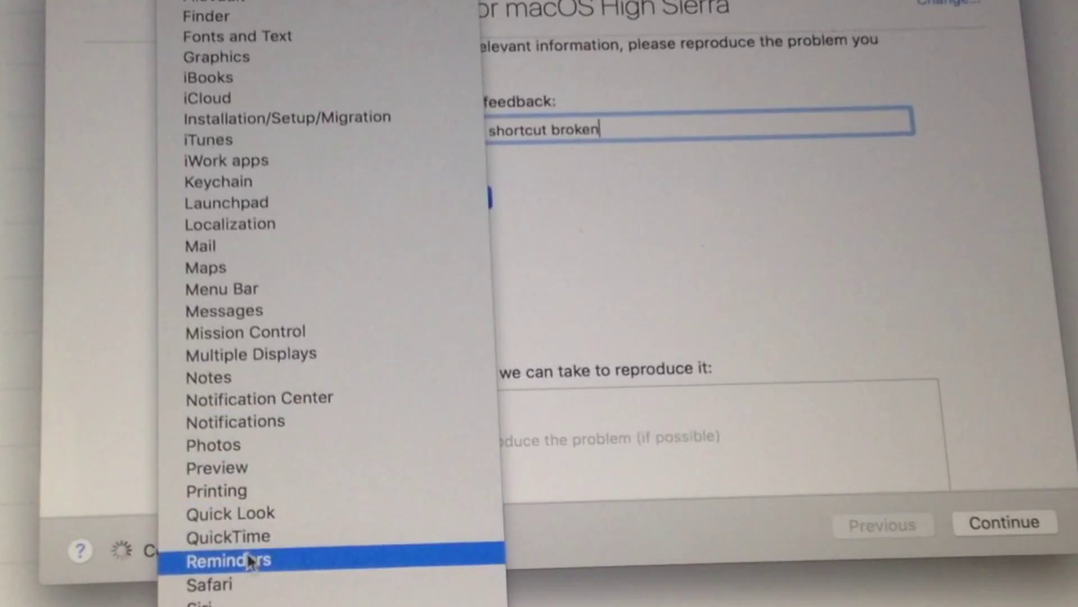
{"action": "scroll", "coordinate": [317, 478], "scroll_direction": "up", "scroll_amount": 10}
{"action": "scroll", "coordinate": [327, 543], "scroll_direction": "down", "scroll_amount": 15}
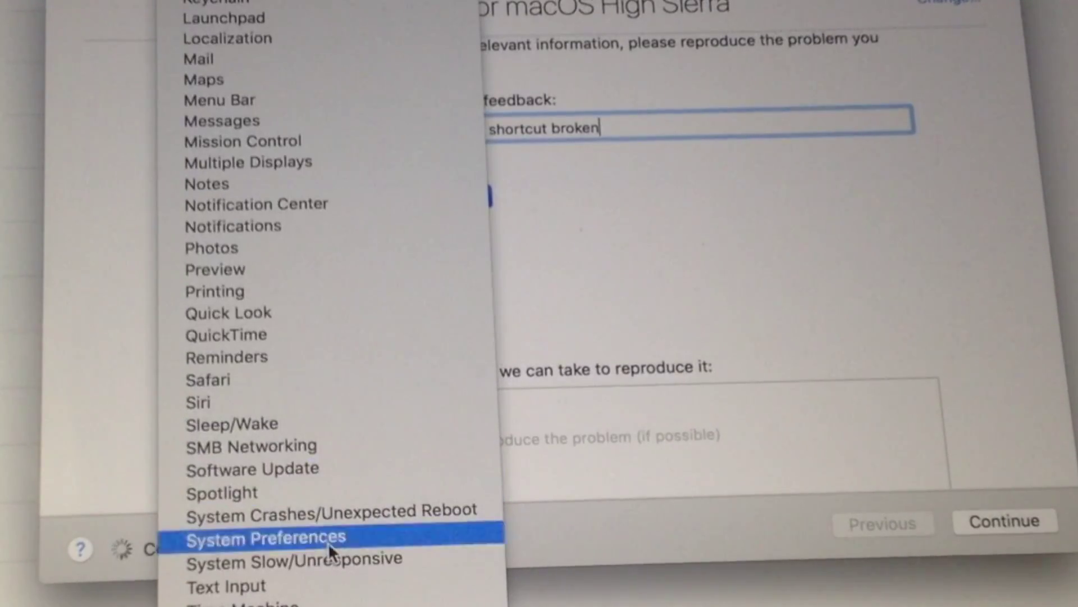
{"action": "left_click", "coordinate": [328, 542]}
{"action": "left_click", "coordinate": [328, 269]}
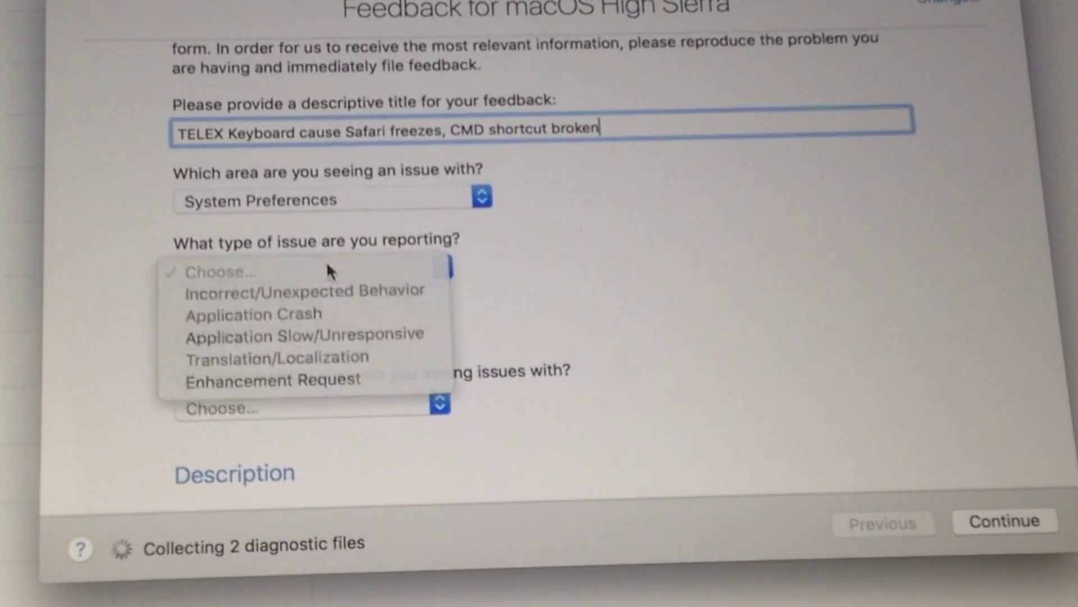
{"action": "left_click", "coordinate": [348, 286]}
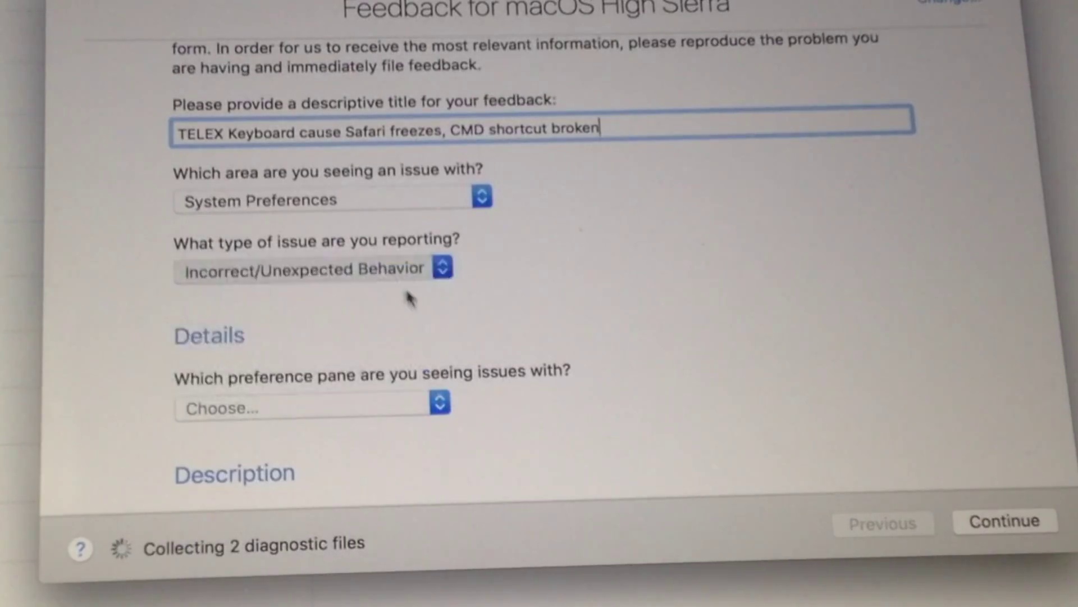
{"action": "scroll", "coordinate": [410, 296], "scroll_direction": "down", "scroll_amount": 5}
{"action": "left_click", "coordinate": [284, 197]}
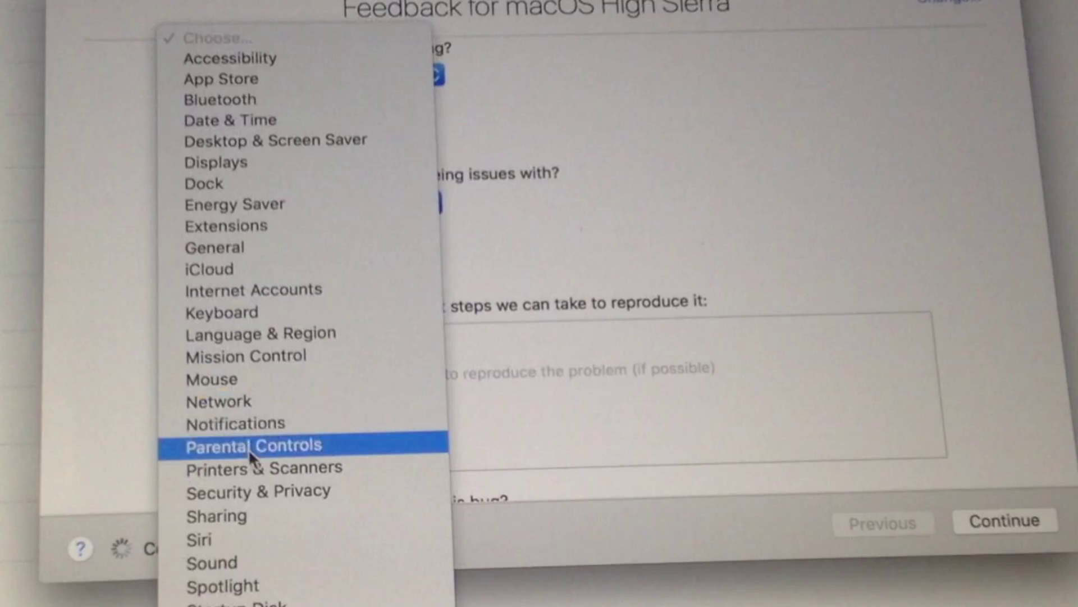
{"action": "left_click", "coordinate": [297, 321]}
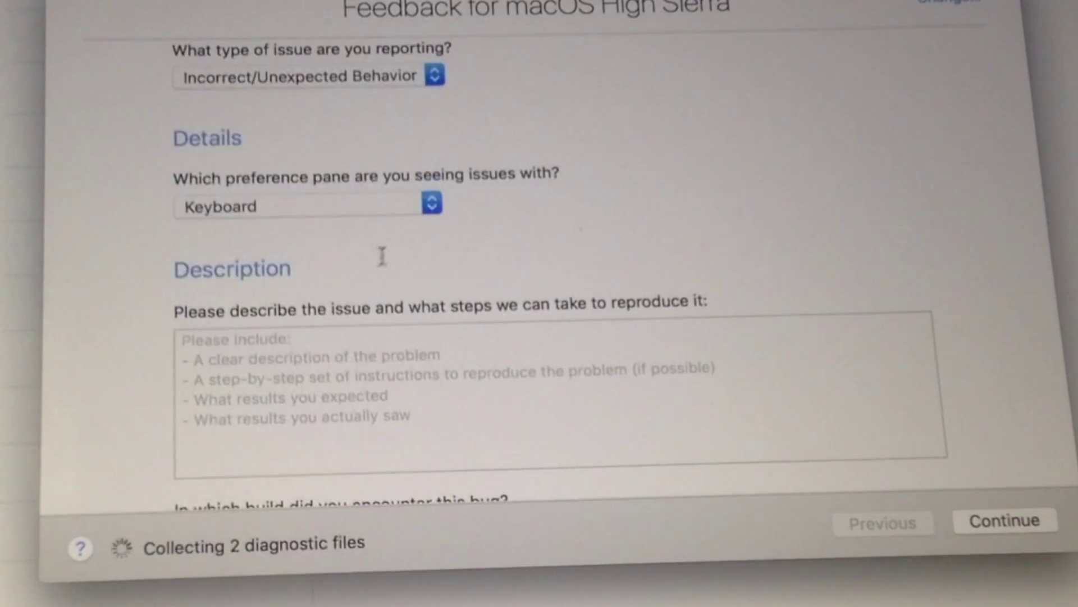
{"action": "scroll", "coordinate": [380, 255], "scroll_direction": "down", "scroll_amount": 3}
- Write the issue description and set the build to 17A360a, continuing onward
{"action": "left_click", "coordinate": [387, 253]}
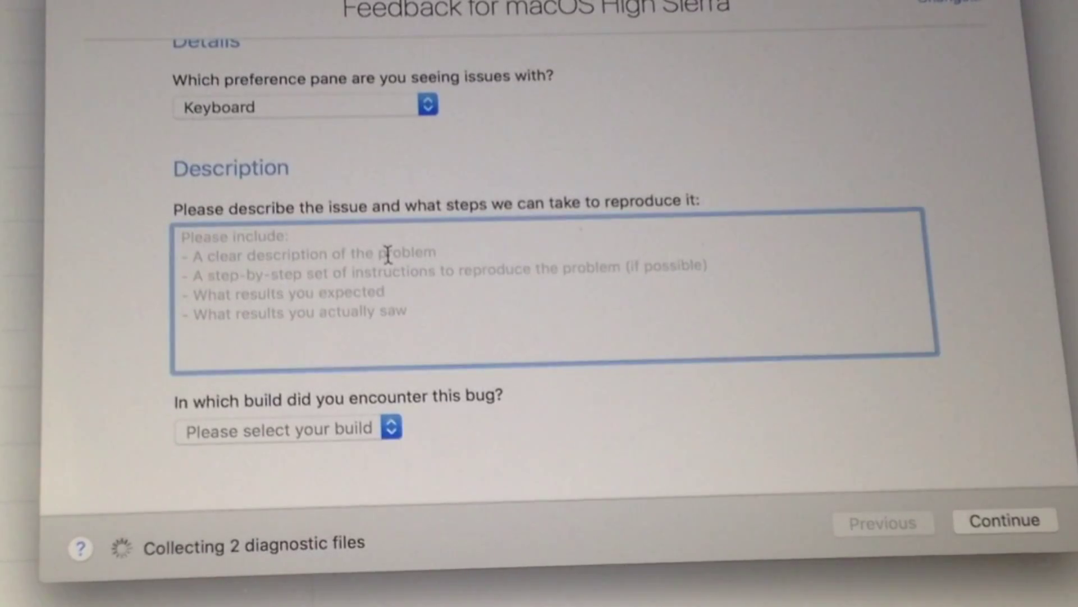
{"action": "type", "text": "am"}
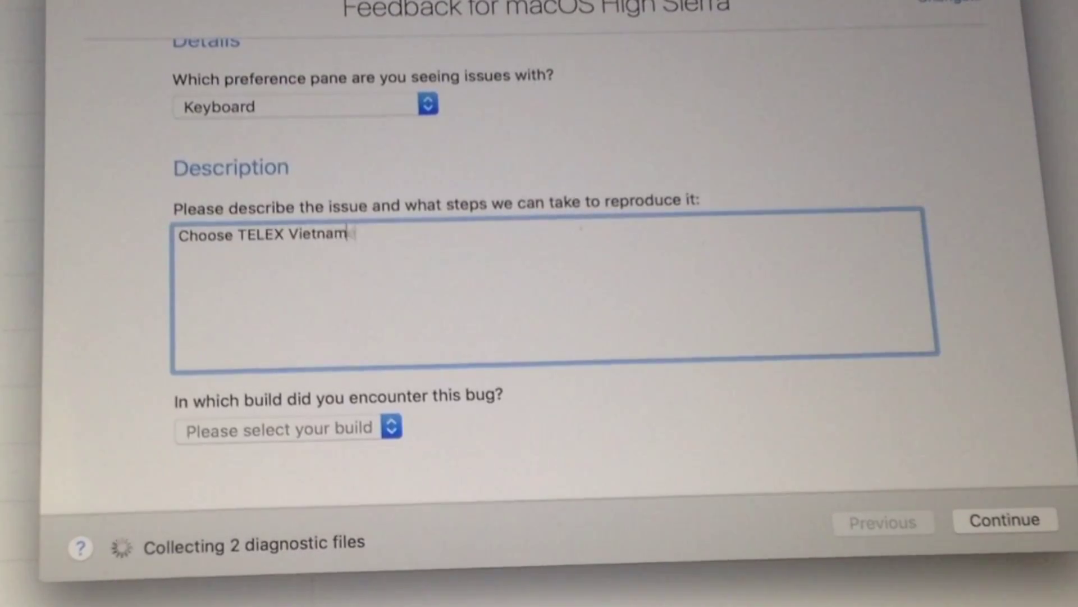
{"action": "type", "text": "ese keyboard, open a page in sa"}
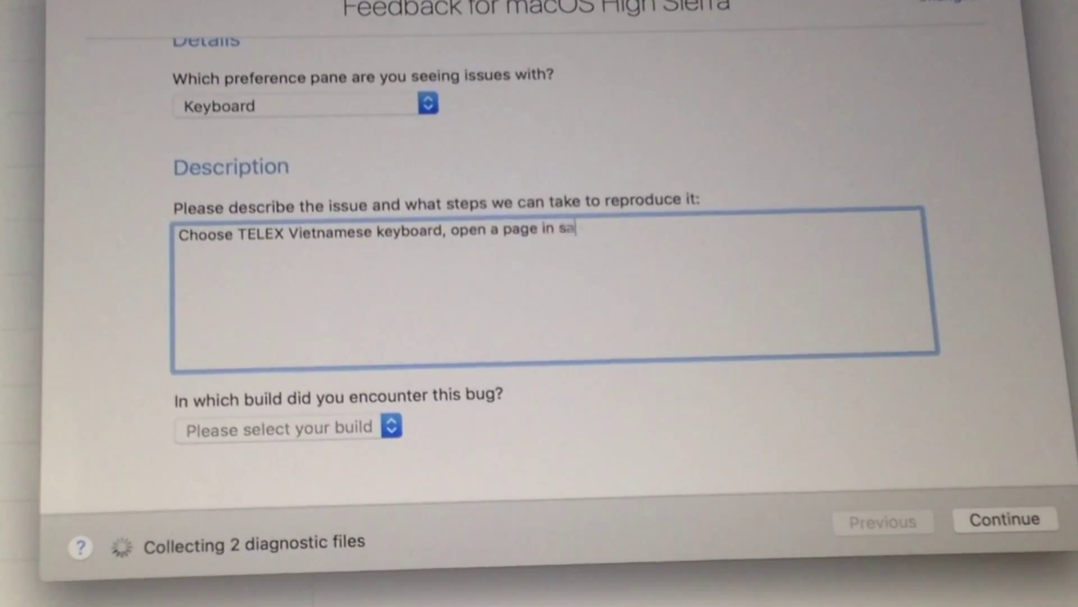
{"action": "type", "text": "pen a new tab, when you try to type it"}
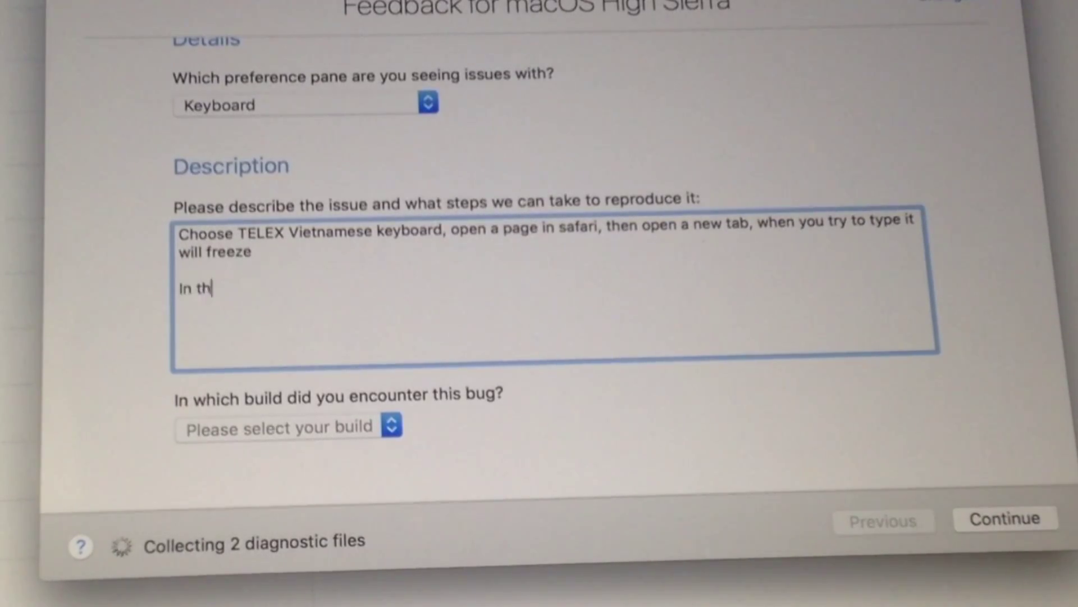
{"action": "type", "text": "ird party apps like atom, cmd shortcut is not w"}
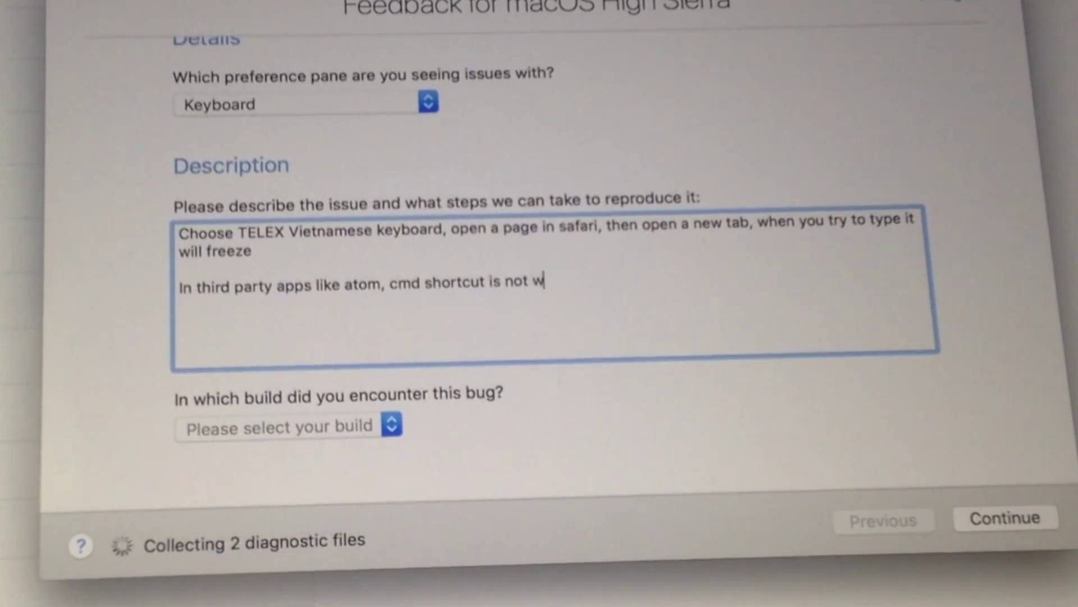
{"action": "type", "text": "orking"}
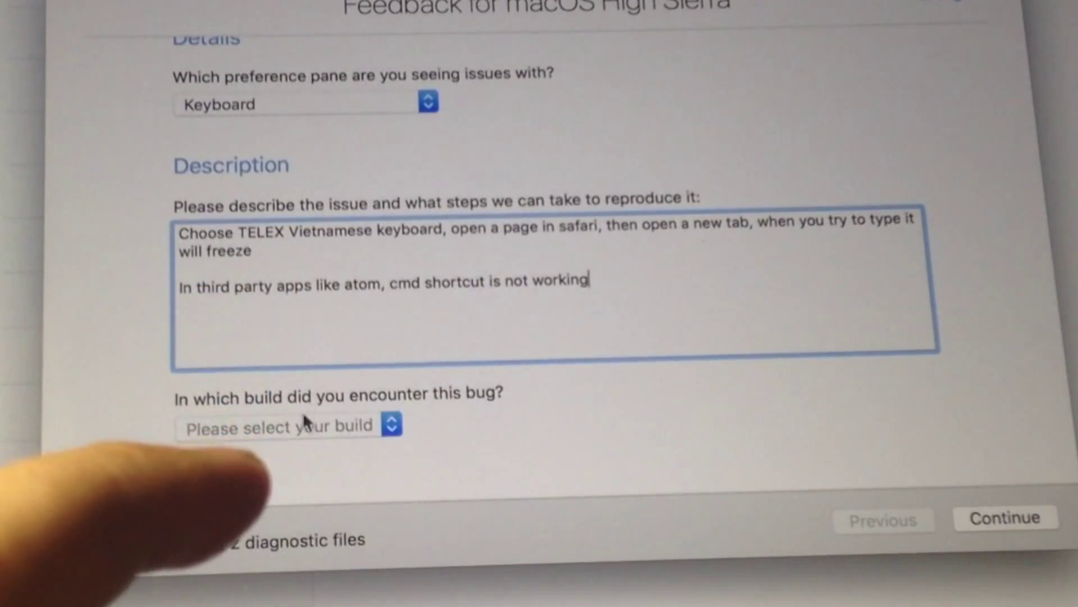
{"action": "left_click", "coordinate": [284, 427]}
{"action": "left_click", "coordinate": [295, 450]}
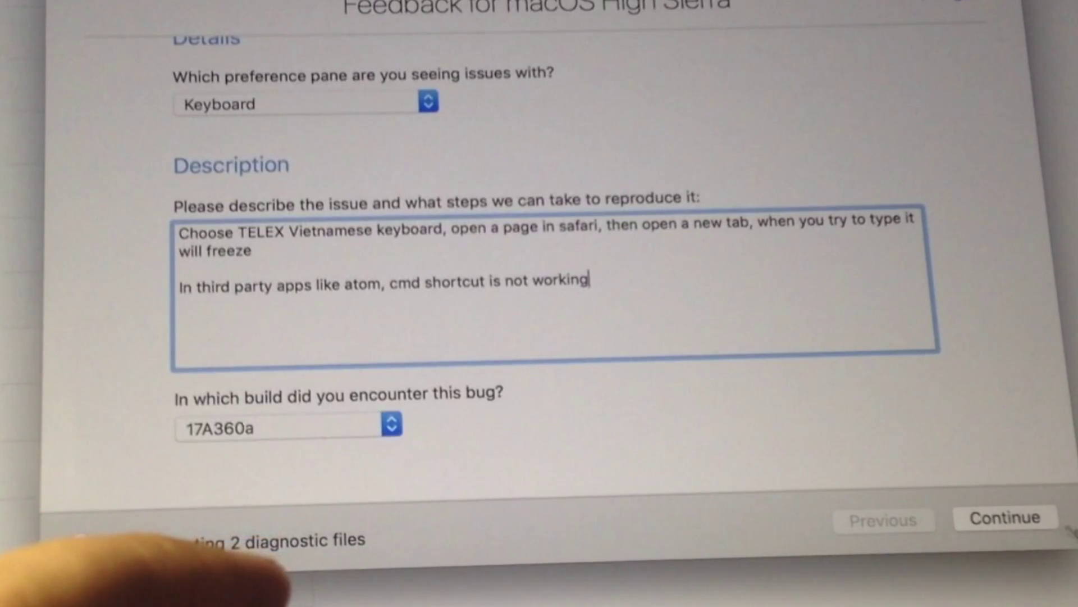
{"action": "left_click", "coordinate": [1029, 520]}
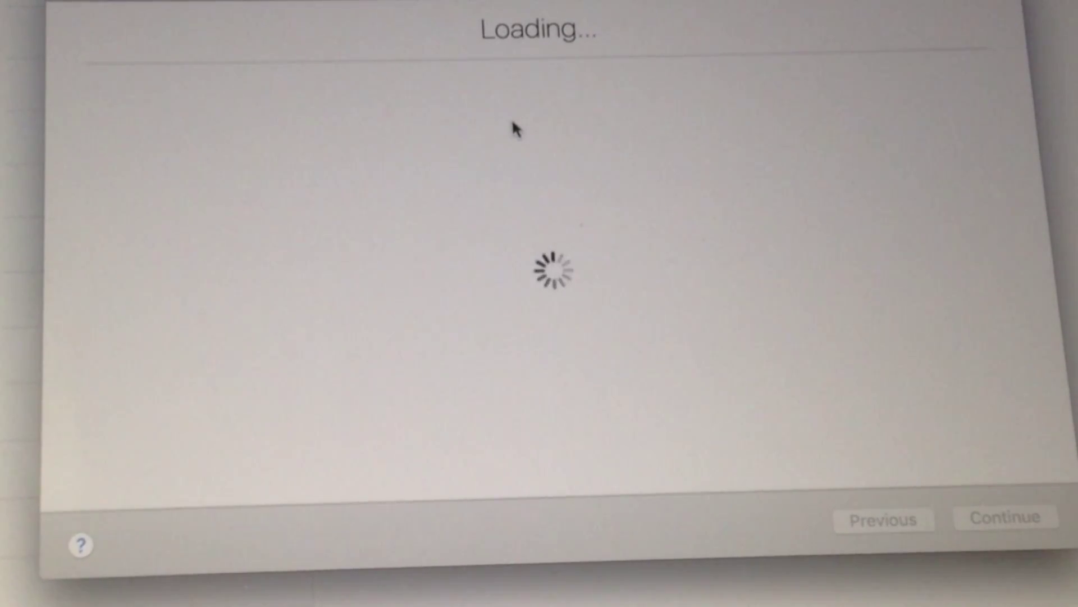
- Enter the report title 'iTunes album lag animation'
{"action": "left_click", "coordinate": [390, 243]}
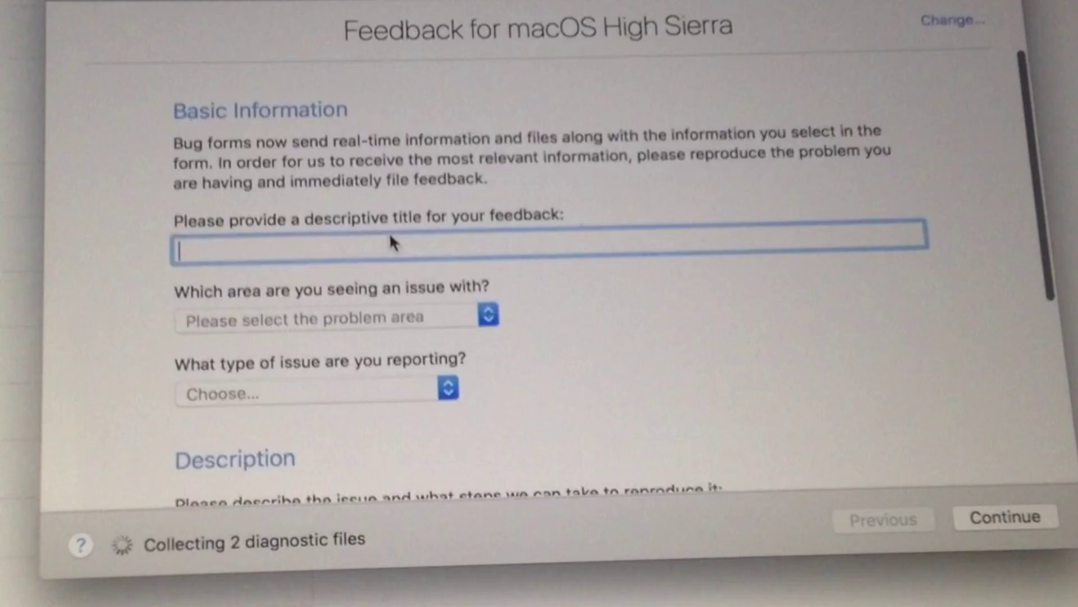
{"action": "scroll", "coordinate": [572, 284], "scroll_direction": "down", "scroll_amount": 2}
{"action": "type", "text": "iTunes album lag animation"}
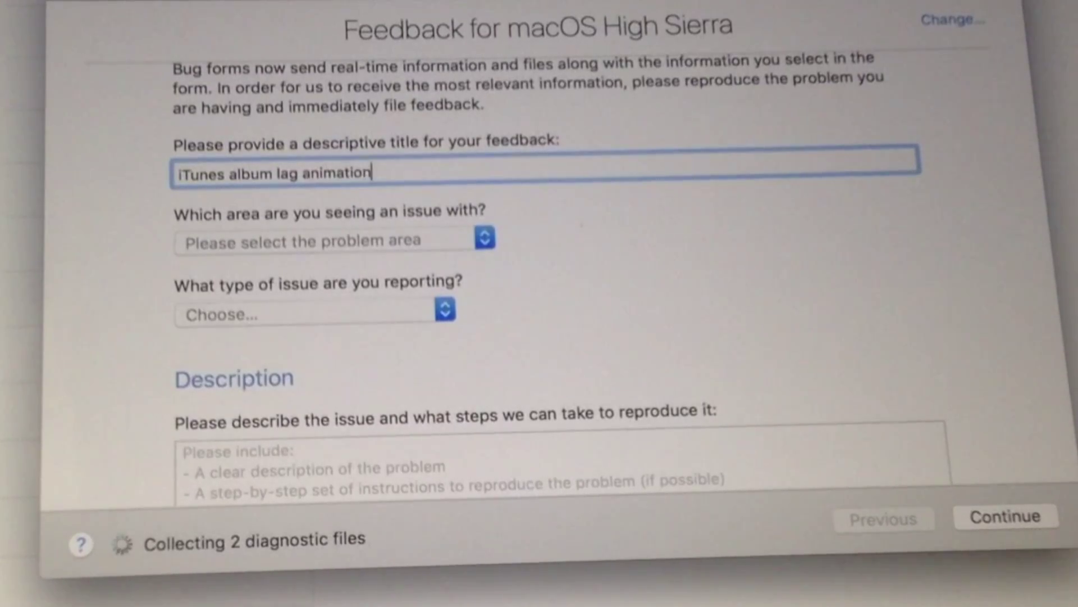
- Set area iTunes and type Incorrect/Unexpected Behavior, then move to the Apple ID field
{"action": "left_click", "coordinate": [462, 246]}
{"action": "scroll", "coordinate": [452, 247], "scroll_direction": "down", "scroll_amount": 10}
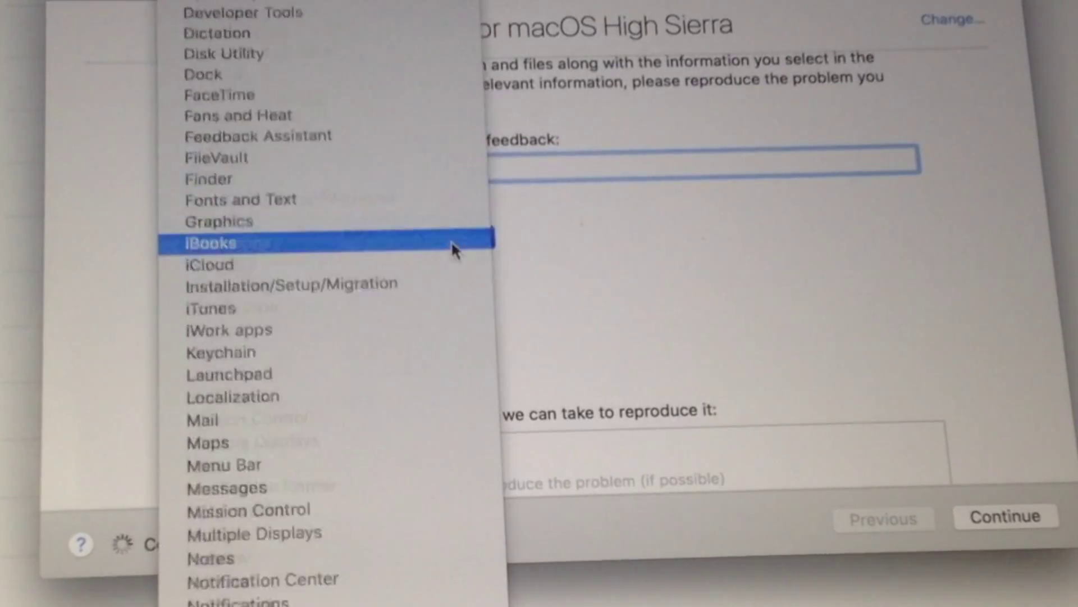
{"action": "scroll", "coordinate": [346, 266], "scroll_direction": "down", "scroll_amount": 8}
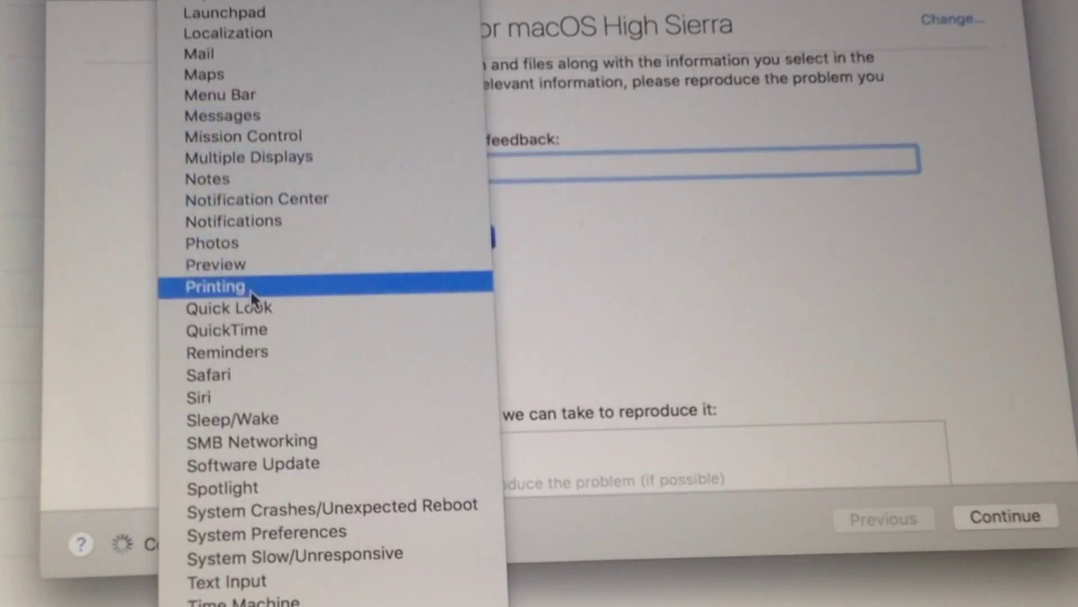
{"action": "scroll", "coordinate": [272, 31], "scroll_direction": "up", "scroll_amount": 3}
{"action": "left_click", "coordinate": [273, 10]}
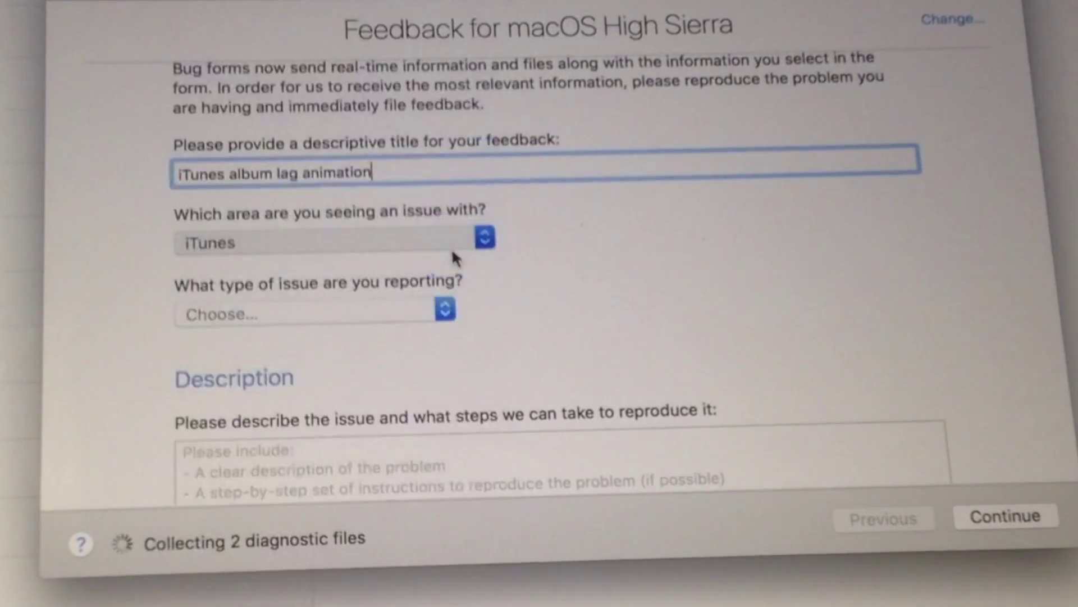
{"action": "scroll", "coordinate": [452, 255], "scroll_direction": "down", "scroll_amount": 3}
{"action": "left_click", "coordinate": [447, 246]}
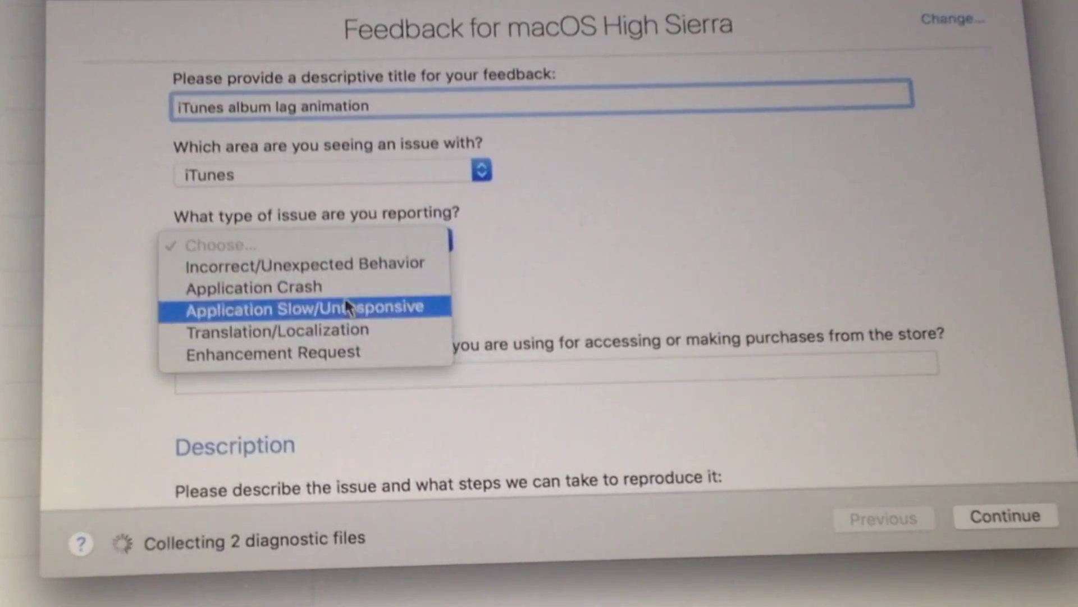
{"action": "left_click", "coordinate": [354, 272]}
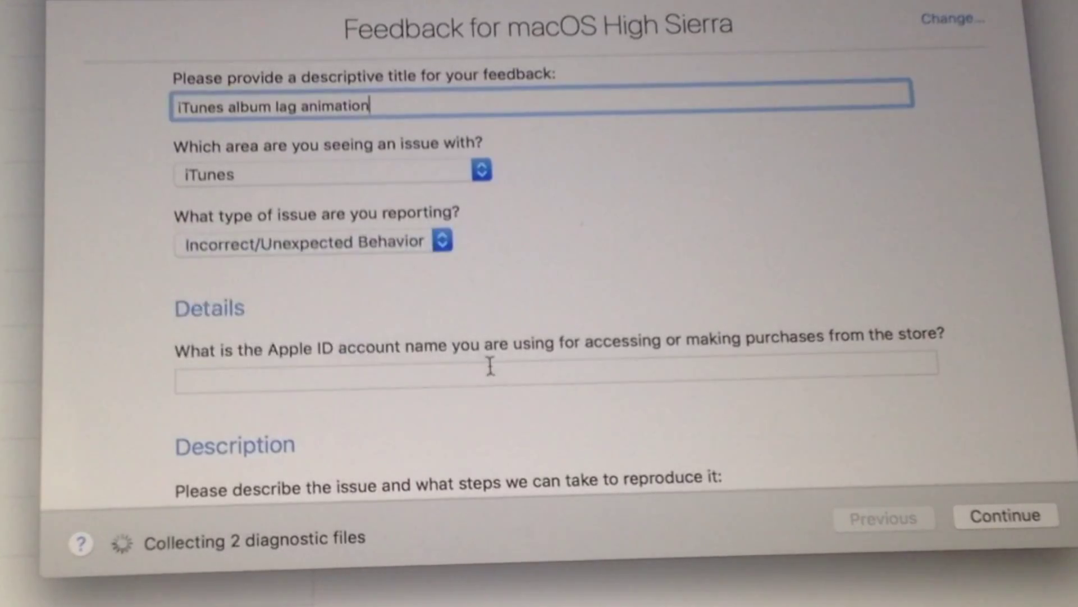
{"action": "scroll", "coordinate": [489, 365], "scroll_direction": "down", "scroll_amount": 3}
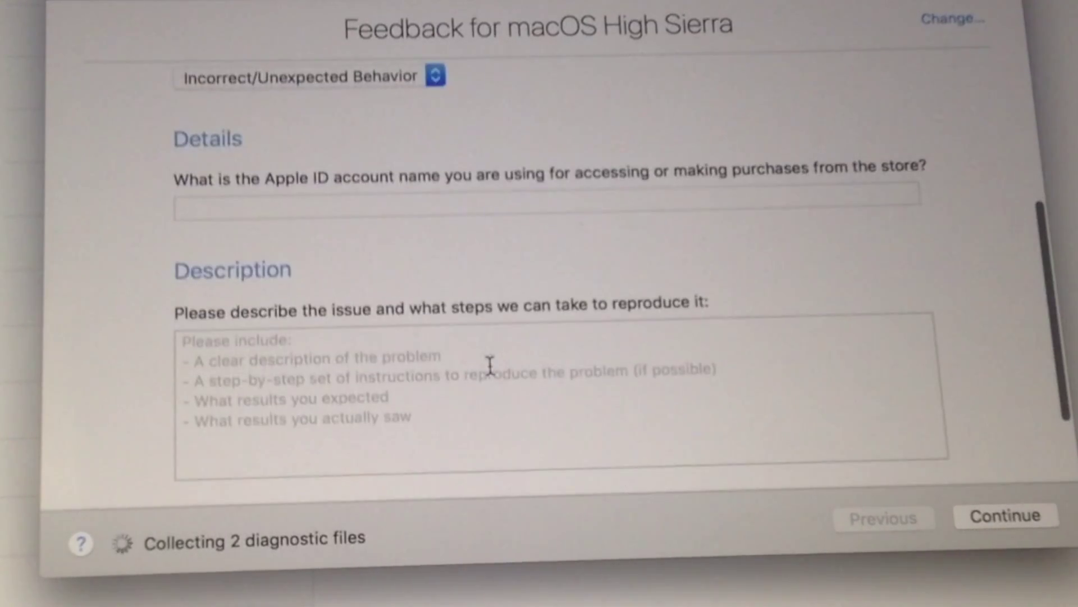
{"action": "left_click", "coordinate": [498, 211]}
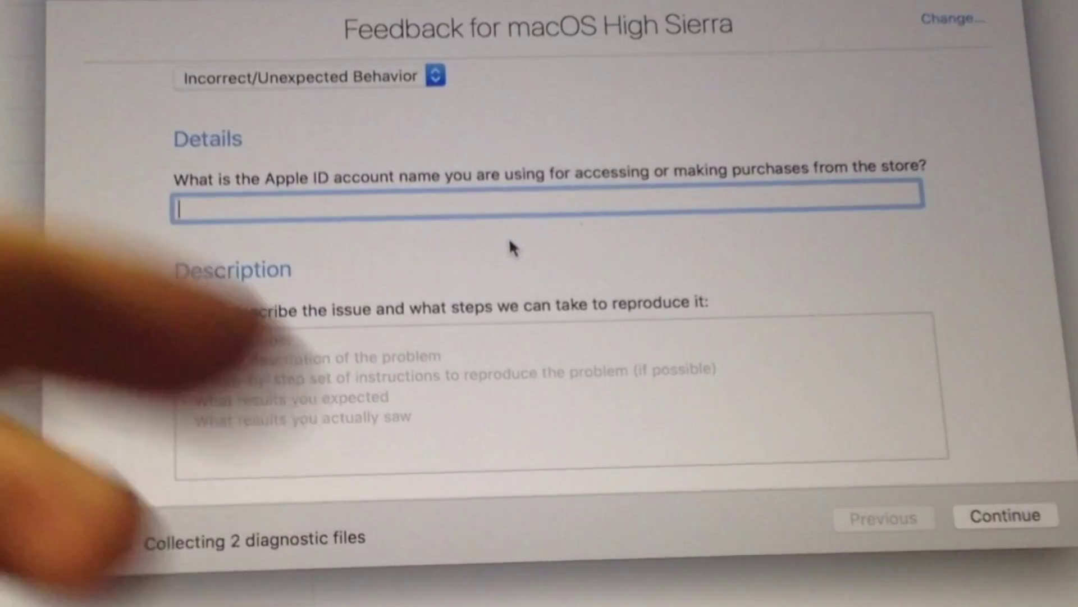
{"action": "scroll", "coordinate": [510, 244], "scroll_direction": "down", "scroll_amount": 2}
- Describe the laggy album animation, set build 17A360a, and continue to attachments
{"action": "left_click", "coordinate": [511, 238]}
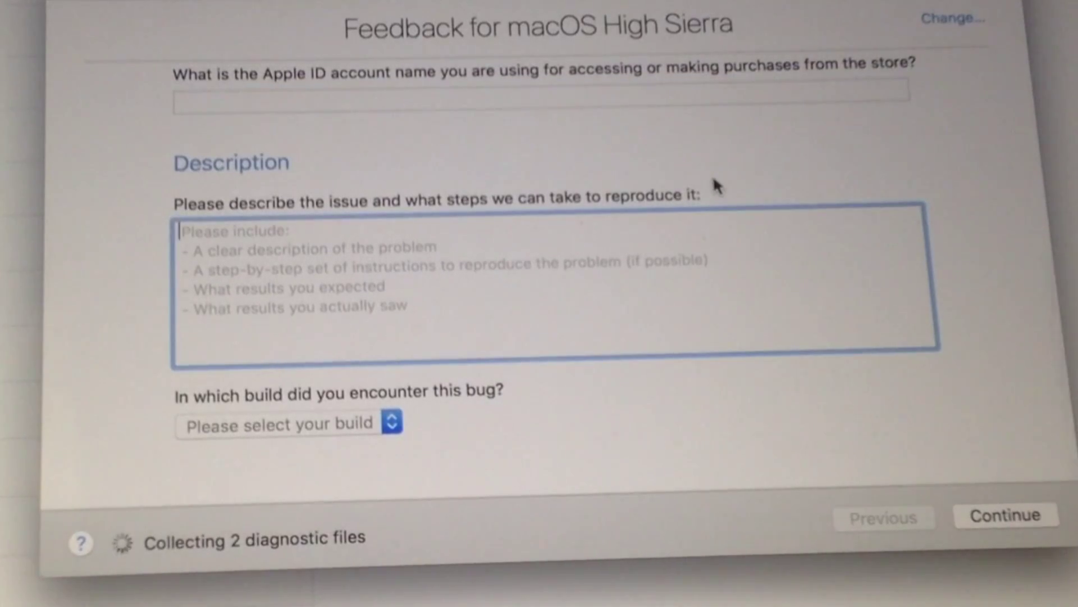
{"action": "type", "text": "Open an album in"}
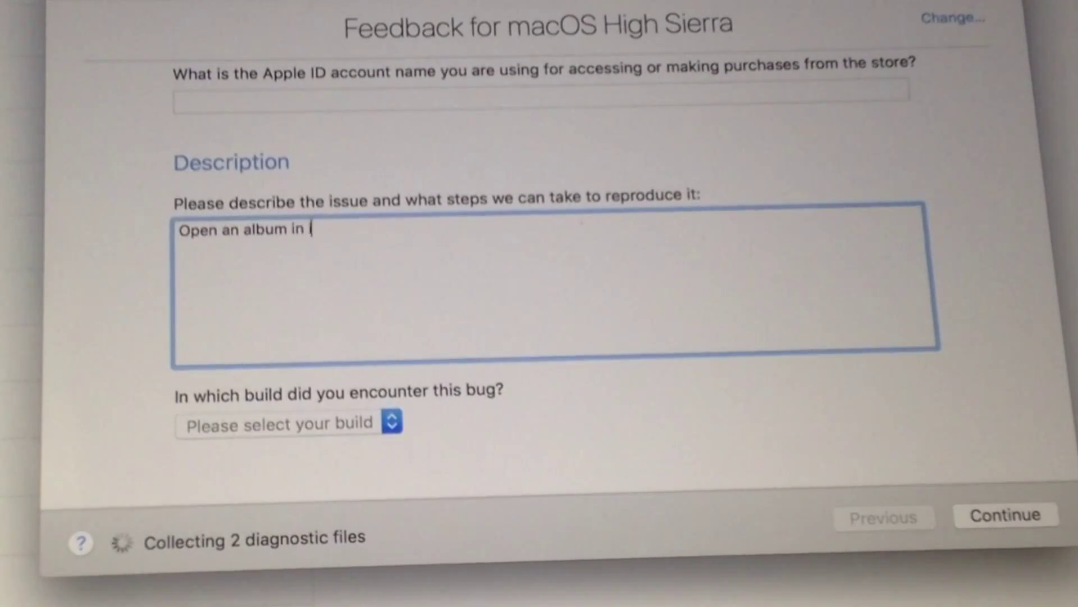
{"action": "type", "text": " iTunes, it will make a very lag animation"}
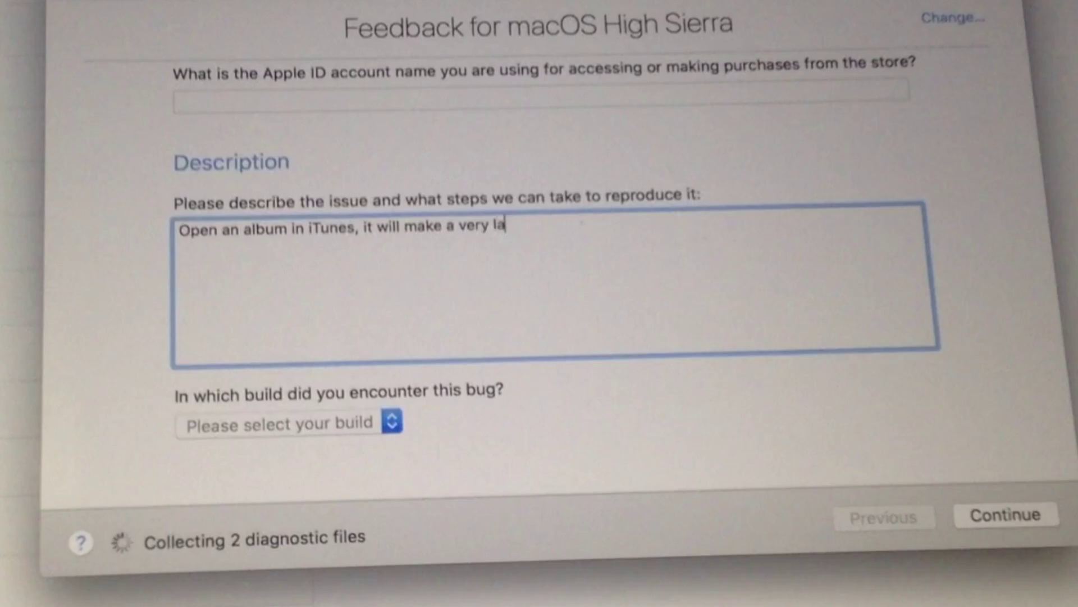
{"action": "left_click", "coordinate": [306, 426]}
{"action": "left_click", "coordinate": [268, 443]}
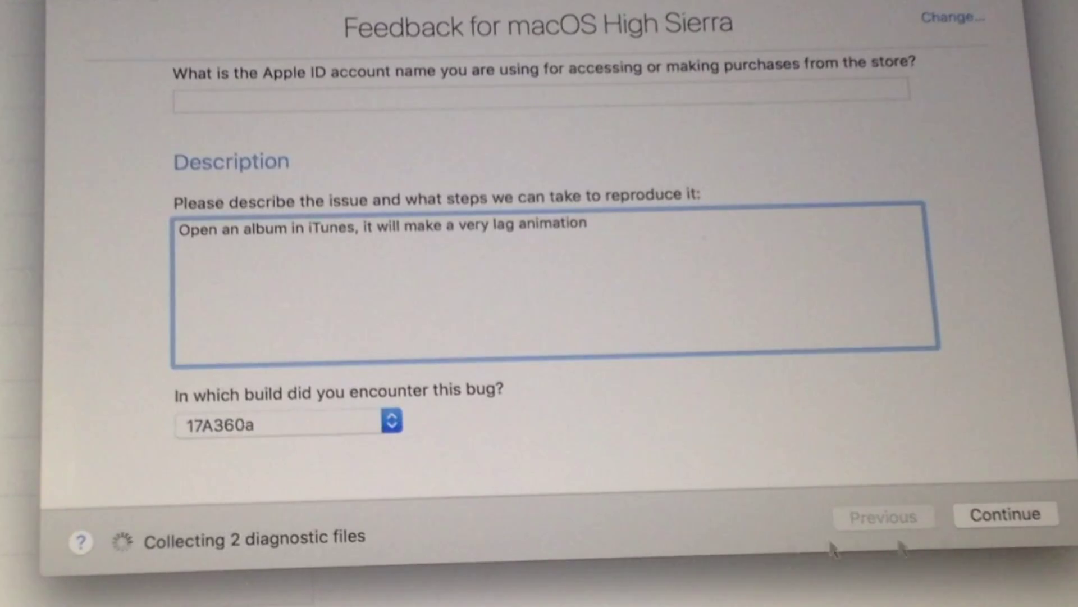
{"action": "left_click", "coordinate": [1016, 518]}
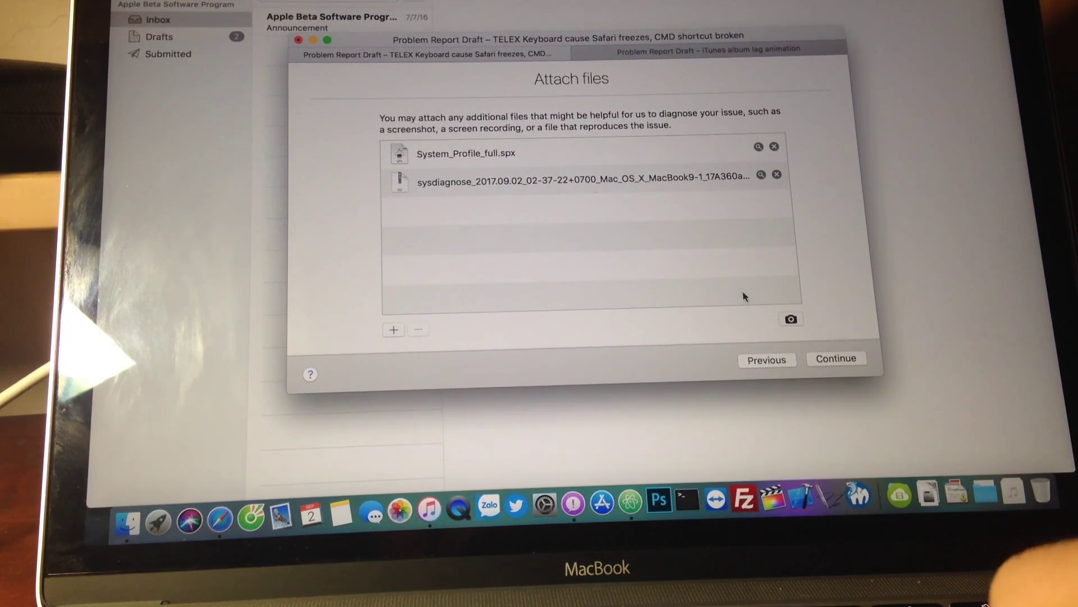
- Return to the TELEX keyboard report, continue past attachments and submit it to Apple
{"action": "key", "text": "ctrl+Tab"}
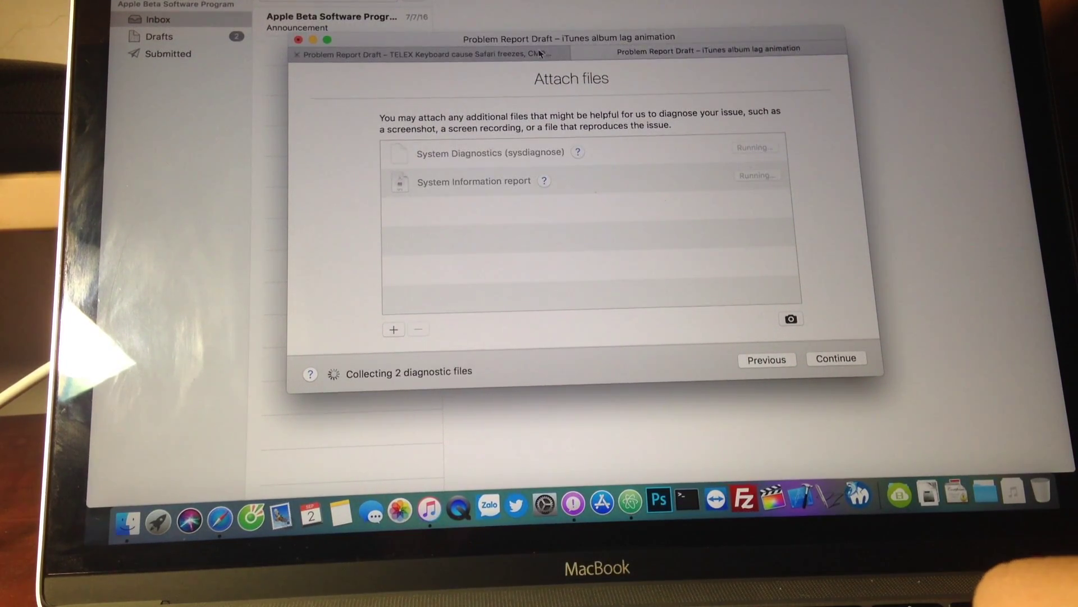
{"action": "key", "text": "ctrl+Tab"}
{"action": "left_click", "coordinate": [845, 360]}
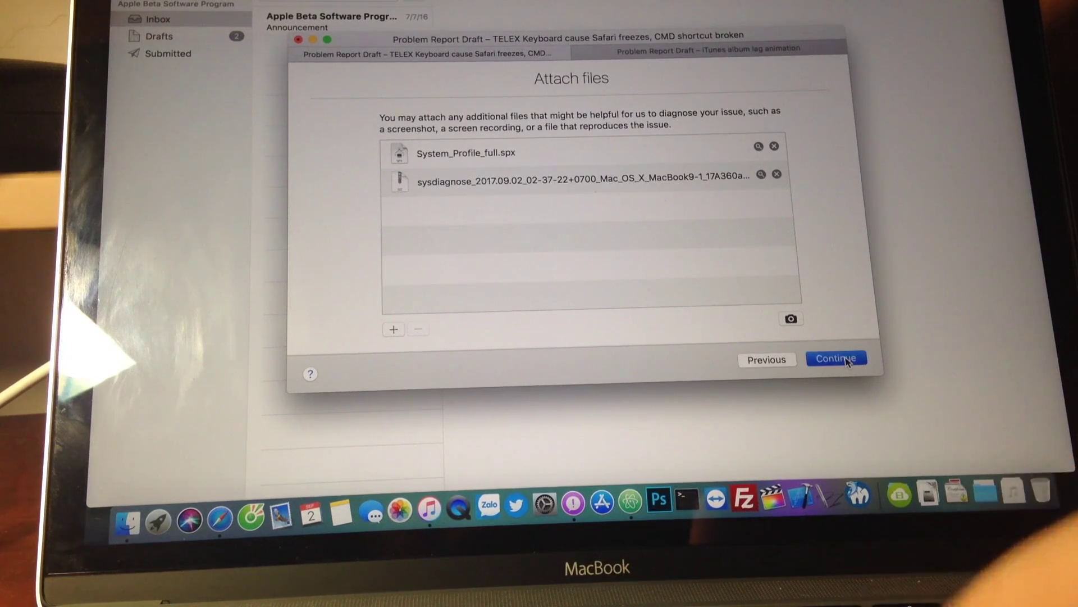
{"action": "left_click", "coordinate": [846, 359]}
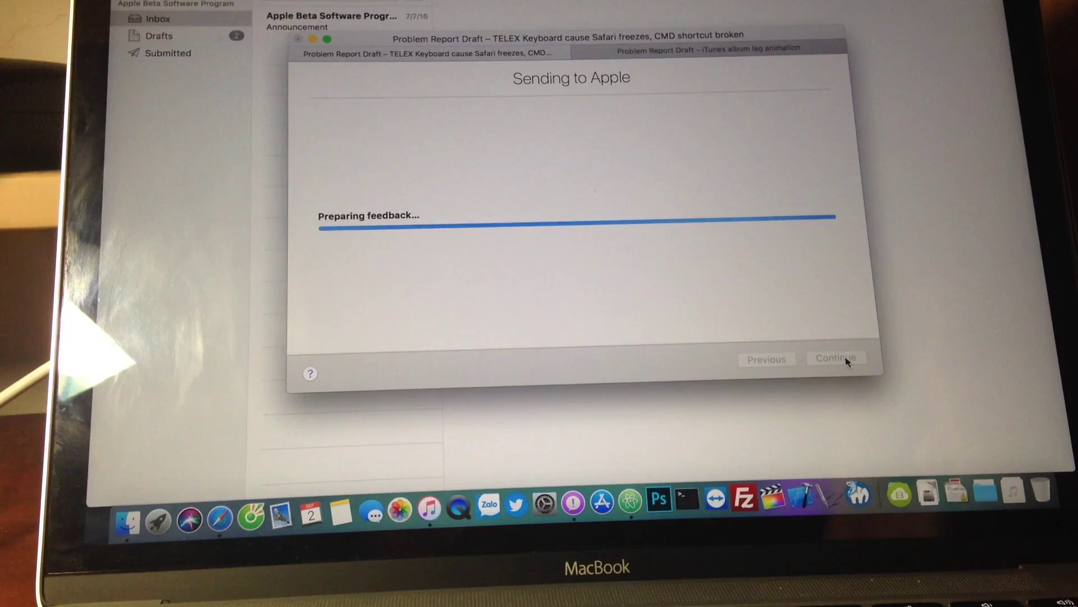
{"action": "key", "text": "F11"}
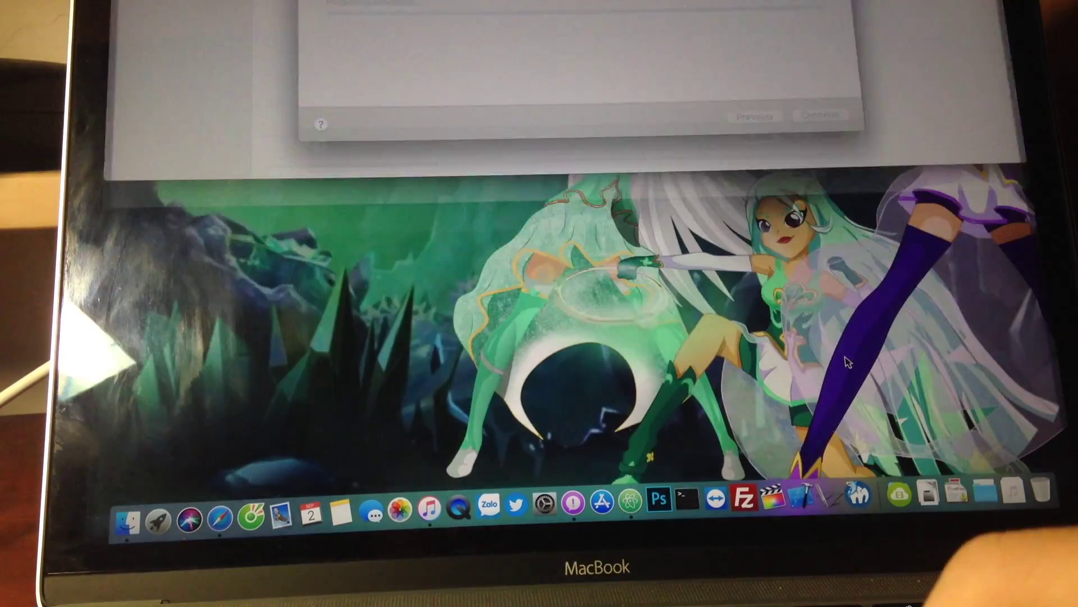
{"action": "key", "text": "F11"}
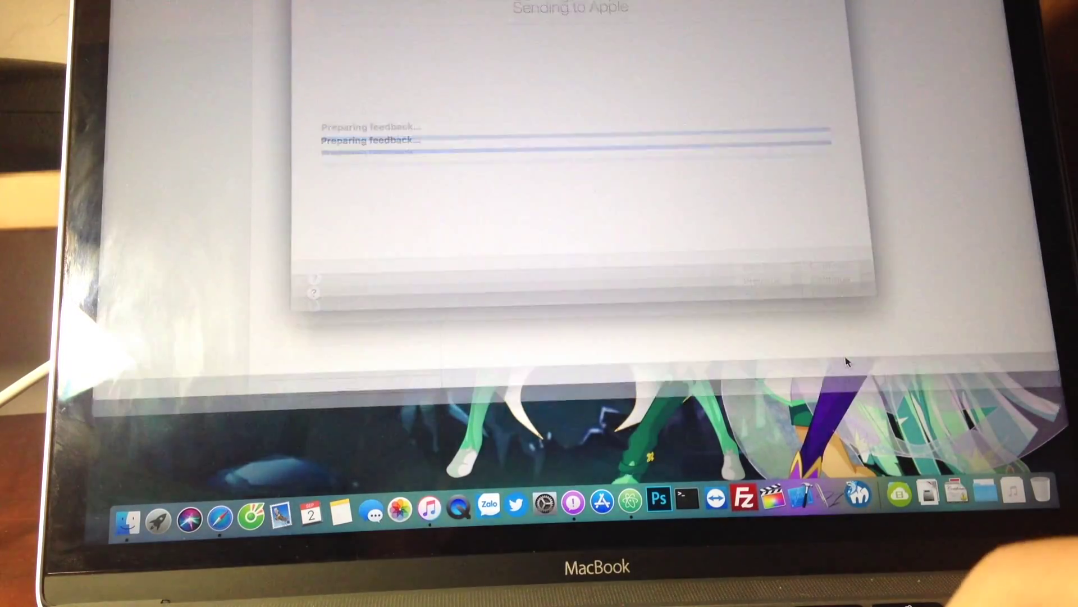